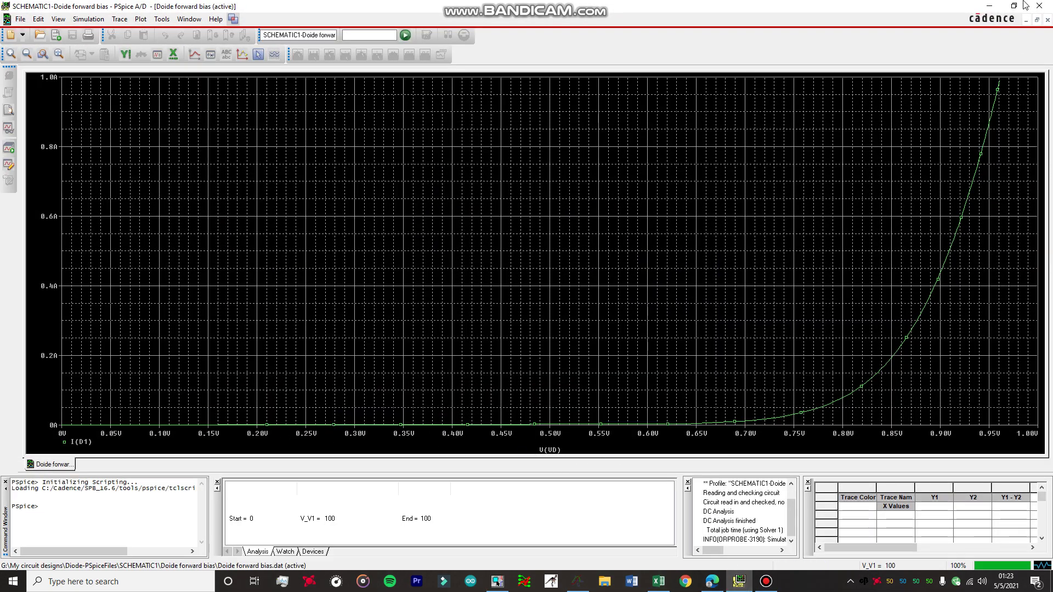
# - Minimize the PSpice plot and OrCAD Capture windows to uncover Tinkercad in Edge
pyautogui.click(990, 6)
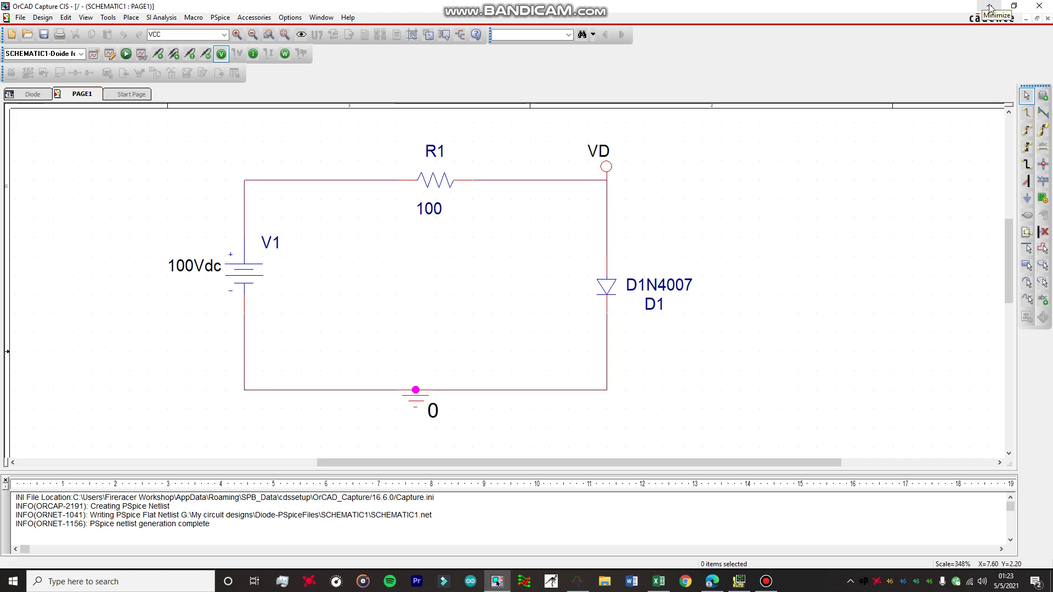
pyautogui.click(990, 7)
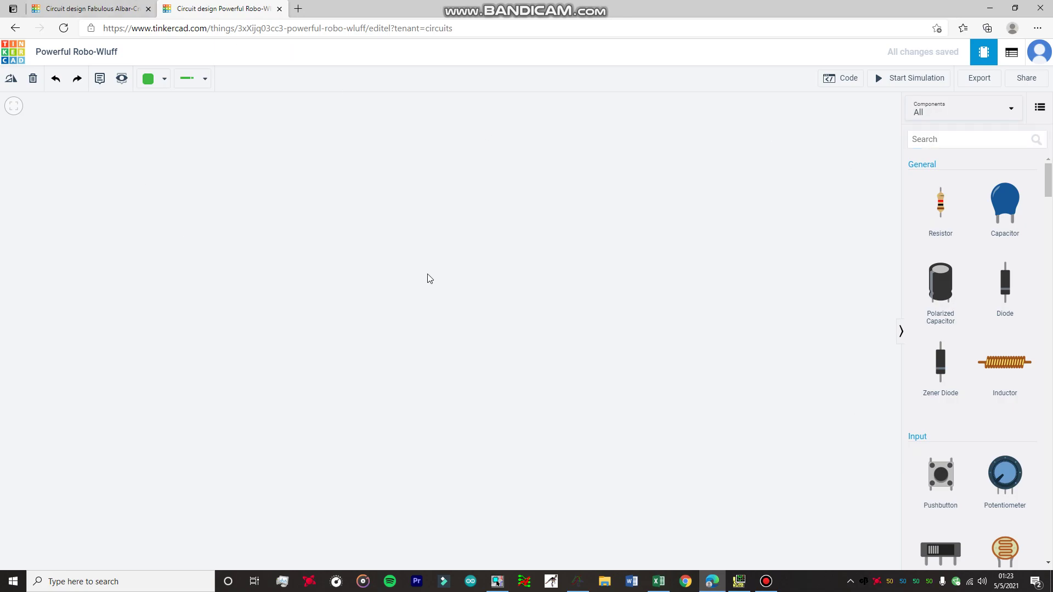
# - Search parts for 'power' and drag four power supplies side by side onto the canvas
pyautogui.click(965, 142)
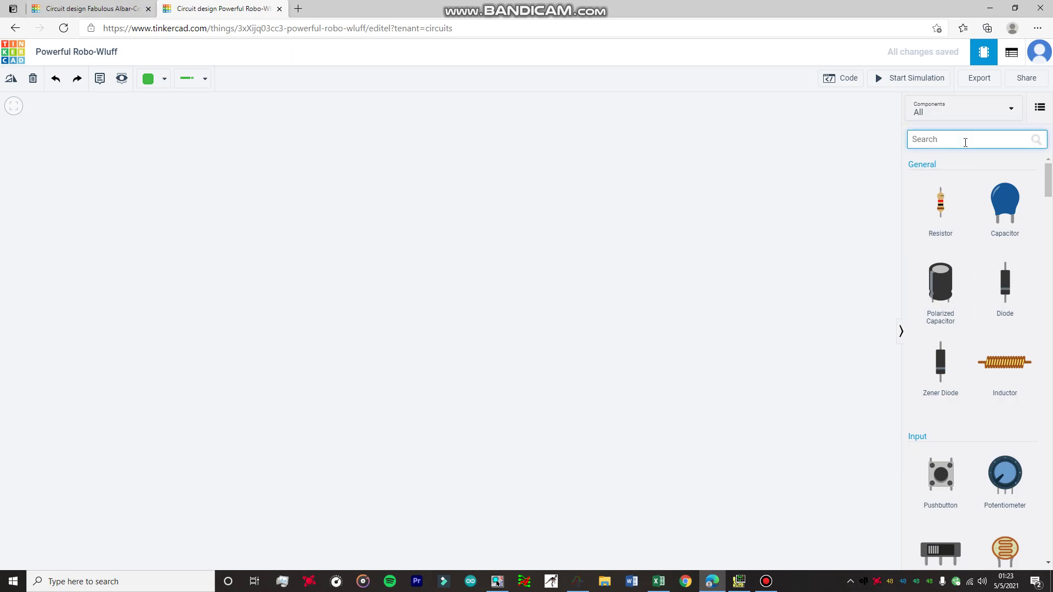
pyautogui.write('power')
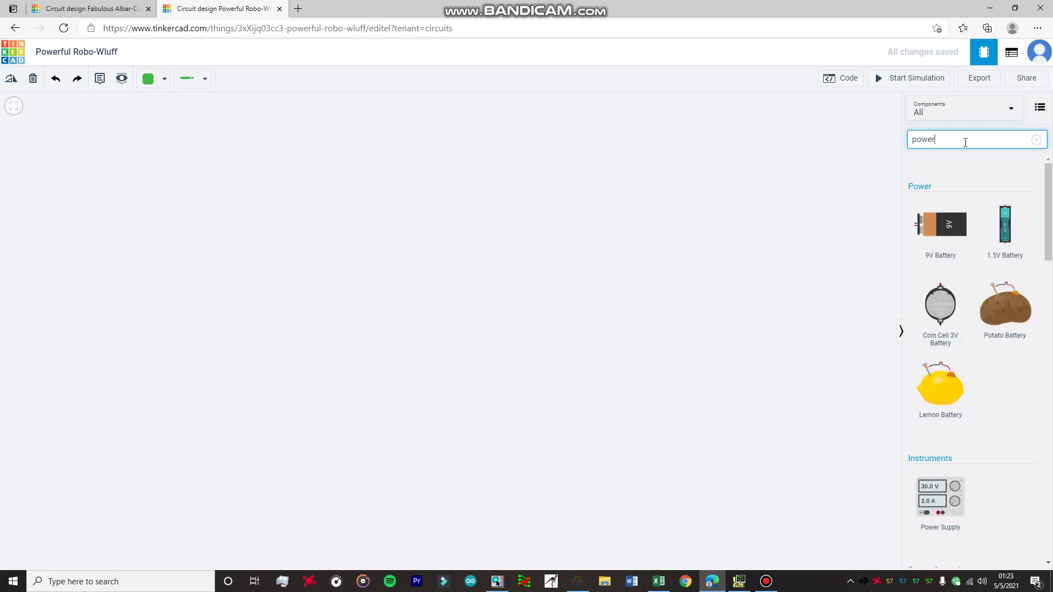
pyautogui.moveTo(941, 503); pyautogui.dragTo(248, 225)
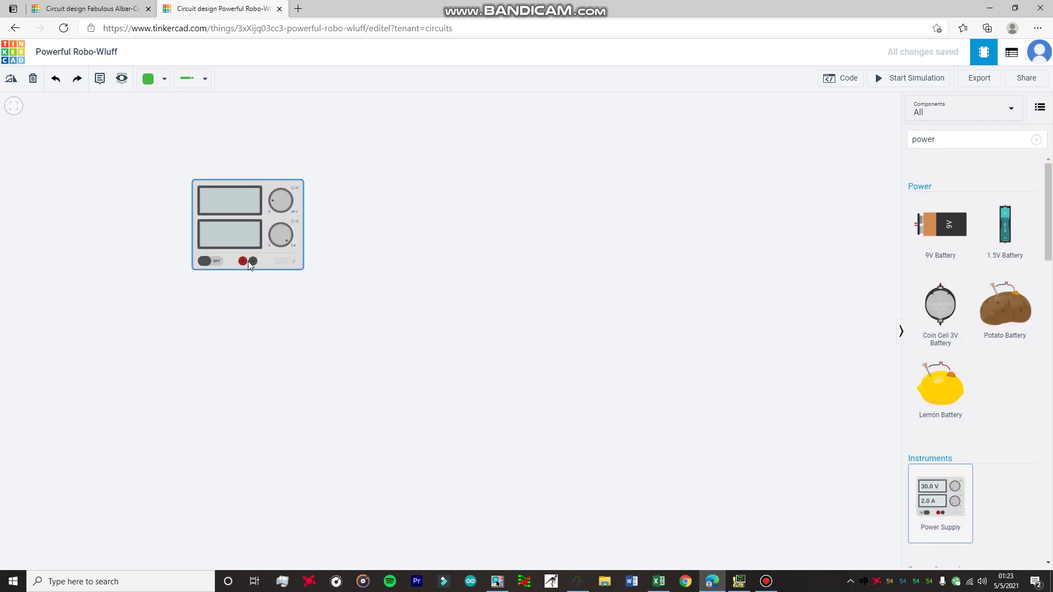
pyautogui.moveTo(932, 511); pyautogui.dragTo(390, 262)
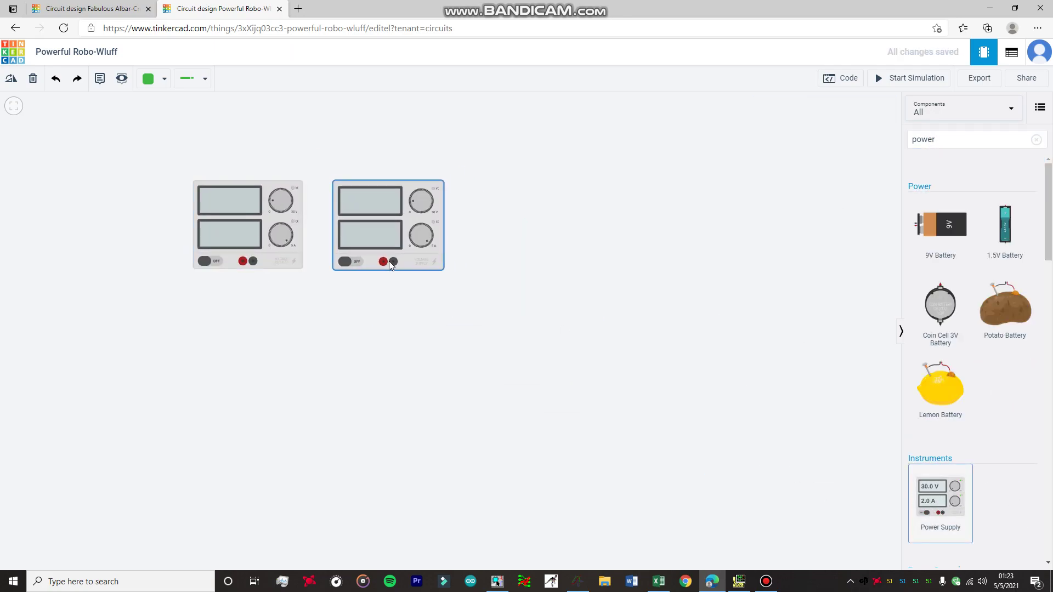
pyautogui.moveTo(940, 496); pyautogui.dragTo(558, 265)
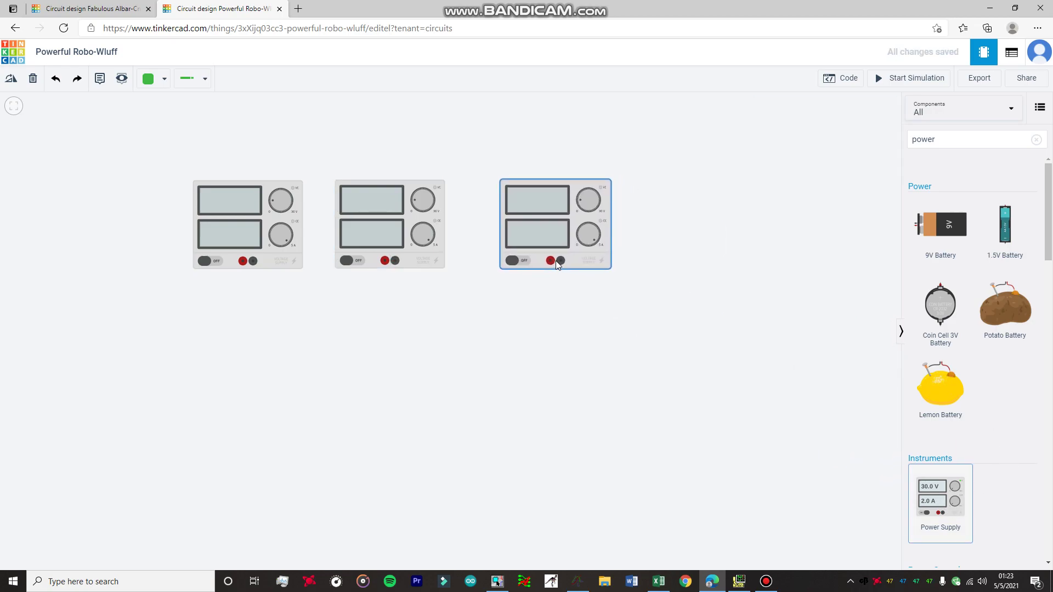
pyautogui.moveTo(940, 496); pyautogui.dragTo(713, 256)
pyautogui.click(1035, 140)
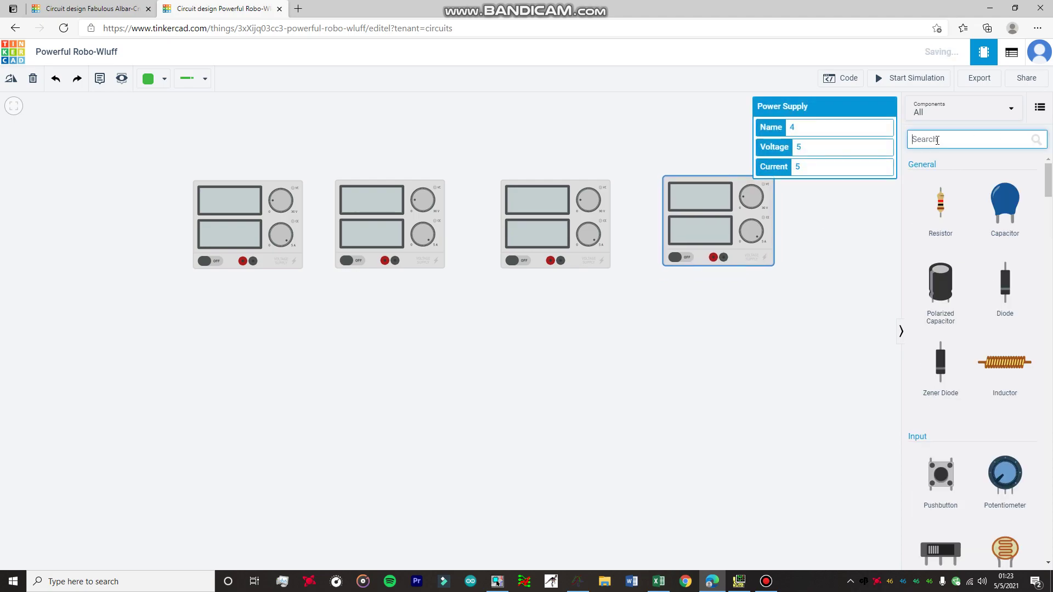
# - Place a diode and a resistor below the supplies and rotate the diode horizontal
pyautogui.moveTo(1008, 285); pyautogui.dragTo(576, 406)
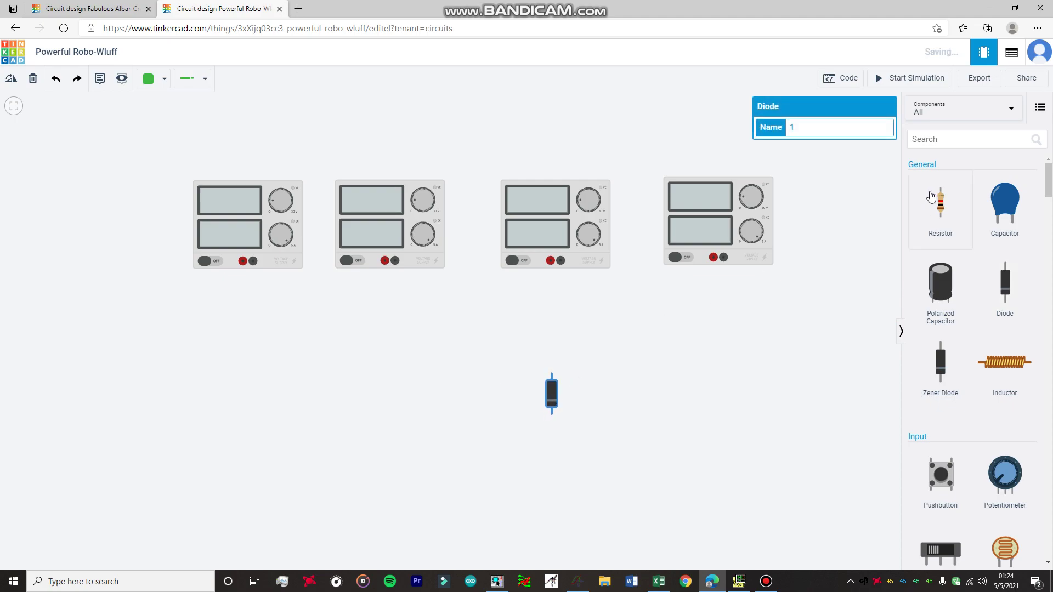
pyautogui.click(920, 218)
pyautogui.moveTo(921, 219); pyautogui.dragTo(395, 364)
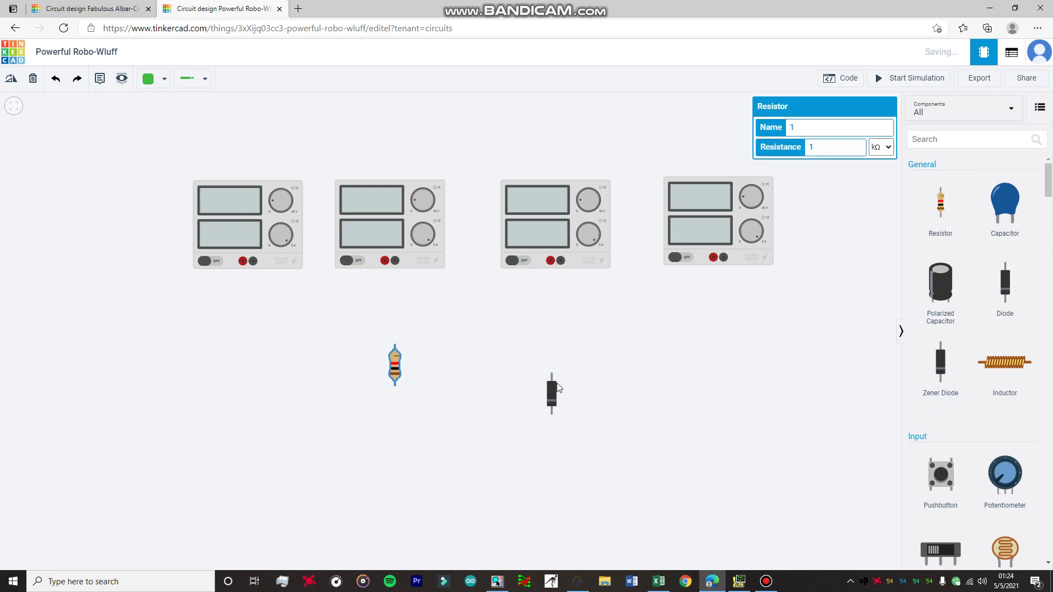
pyautogui.click(557, 397)
pyautogui.click(11, 79)
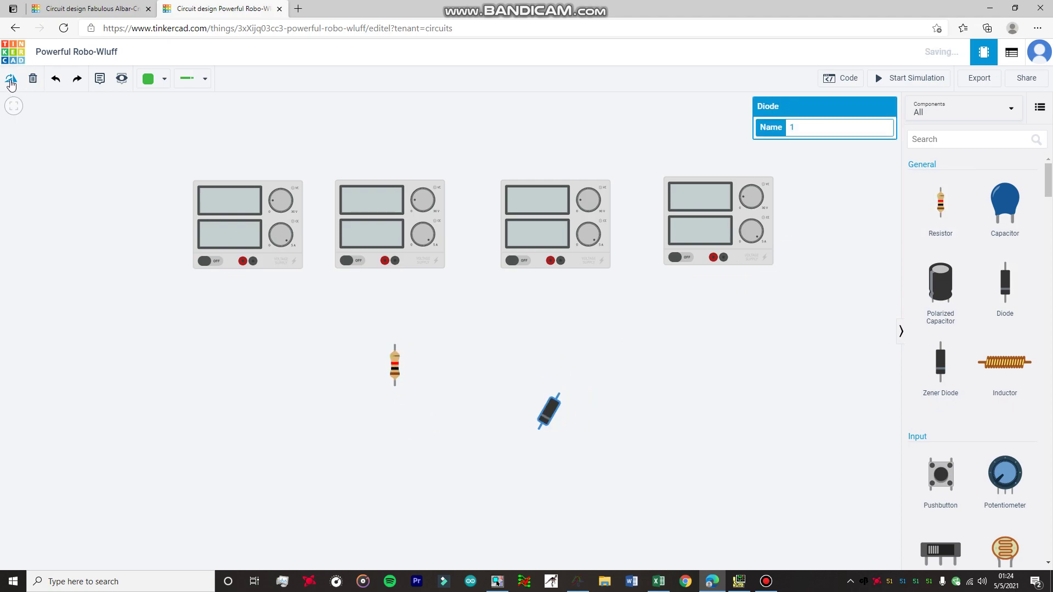
pyautogui.click(11, 80)
pyautogui.click(11, 80)
pyautogui.click(11, 80)
pyautogui.click(11, 80)
pyautogui.click(11, 80)
# - Rotate the resistor horizontal and position it just left of the diode
pyautogui.moveTo(395, 364); pyautogui.dragTo(376, 431)
pyautogui.scroll(-2, 604, 329)
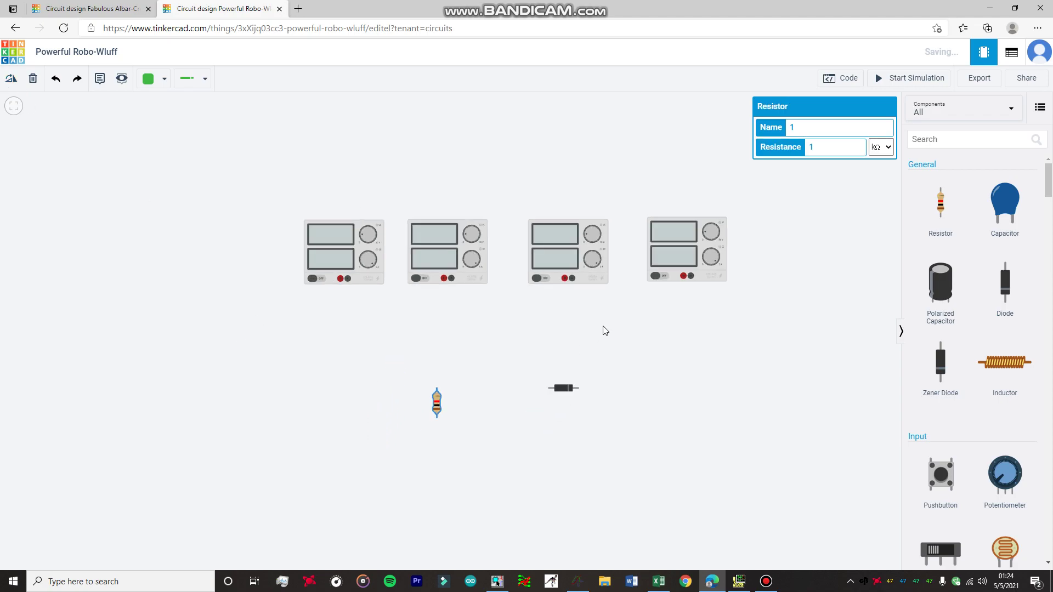
pyautogui.moveTo(607, 364); pyautogui.dragTo(440, 319)
pyautogui.moveTo(403, 353); pyautogui.dragTo(467, 401)
pyautogui.click(267, 360)
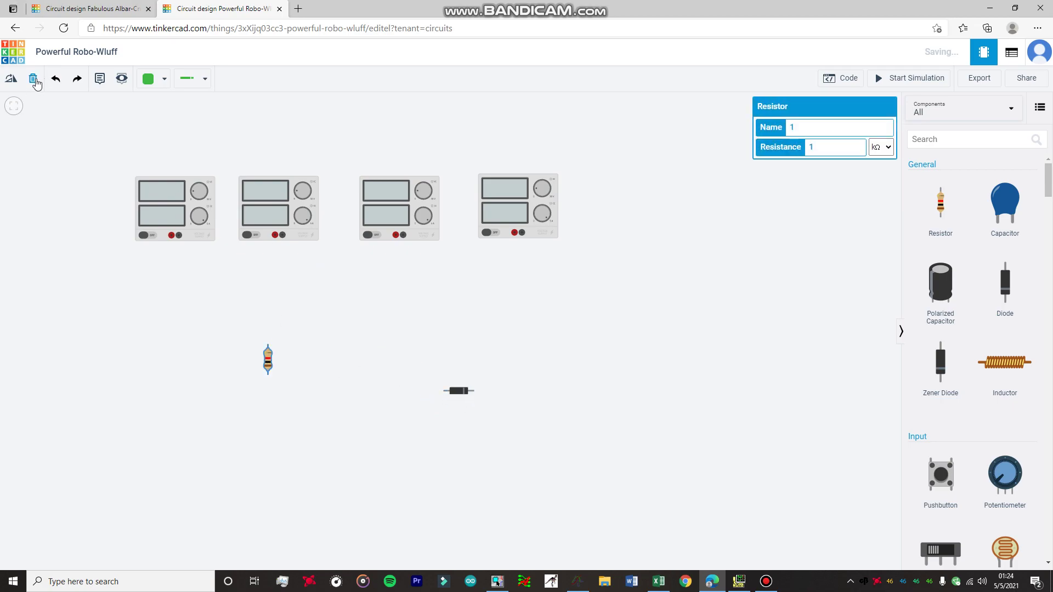
pyautogui.click(16, 83)
pyautogui.click(16, 82)
pyautogui.moveTo(269, 360); pyautogui.dragTo(375, 395)
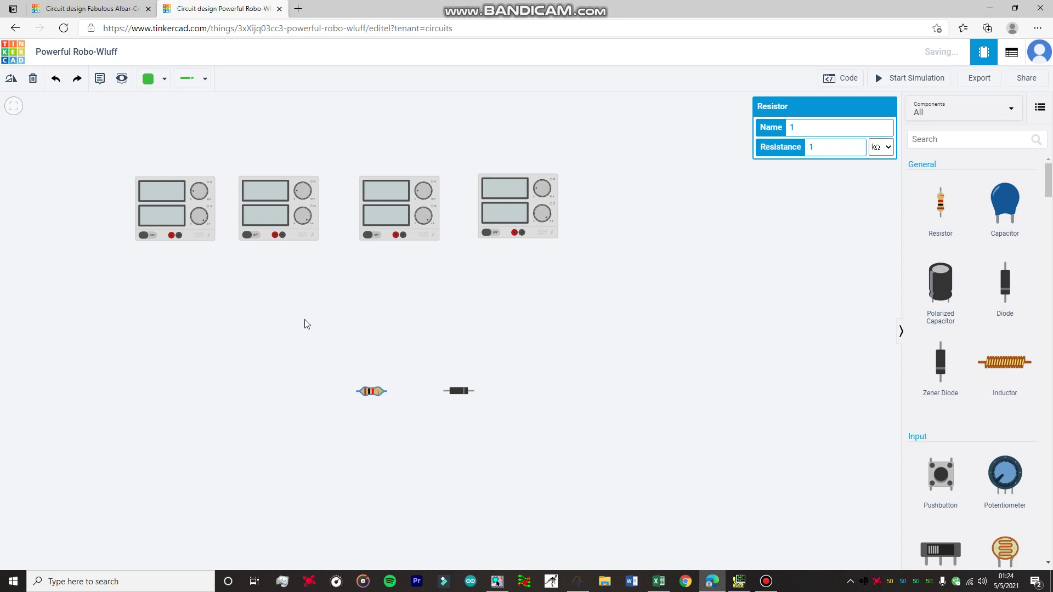
pyautogui.click(272, 311)
# - Wire the first supply's black terminal to the second's red, and the second's black onward to the fourth's red
pyautogui.click(178, 235)
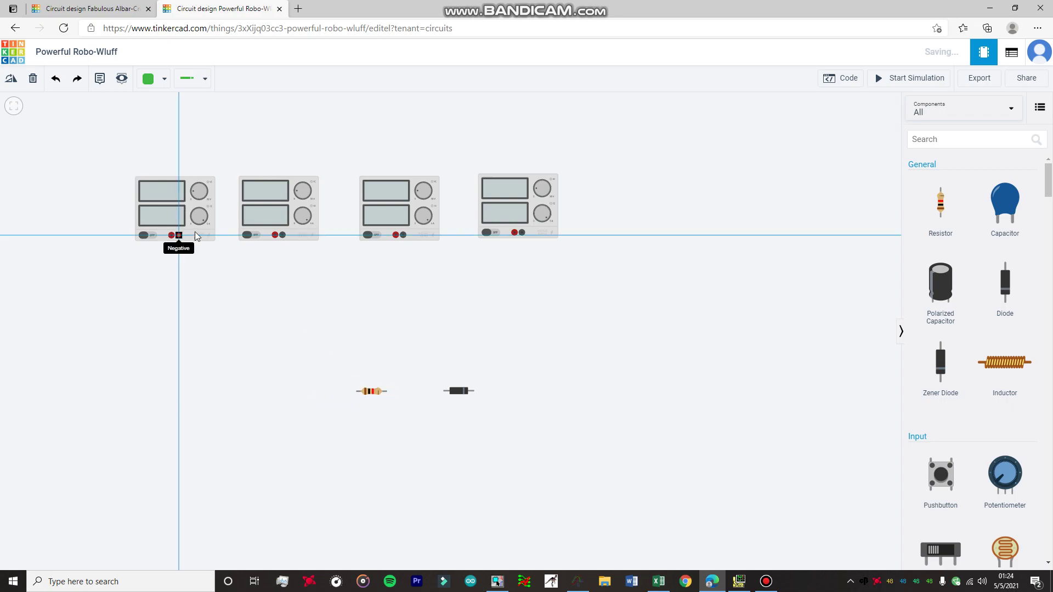
pyautogui.click(275, 236)
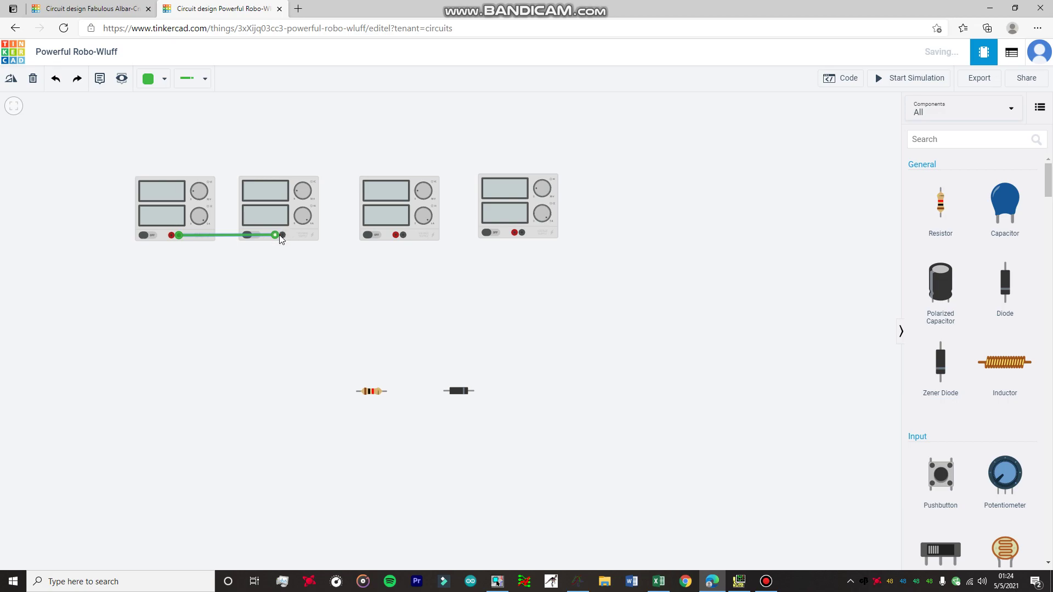
pyautogui.click(282, 235)
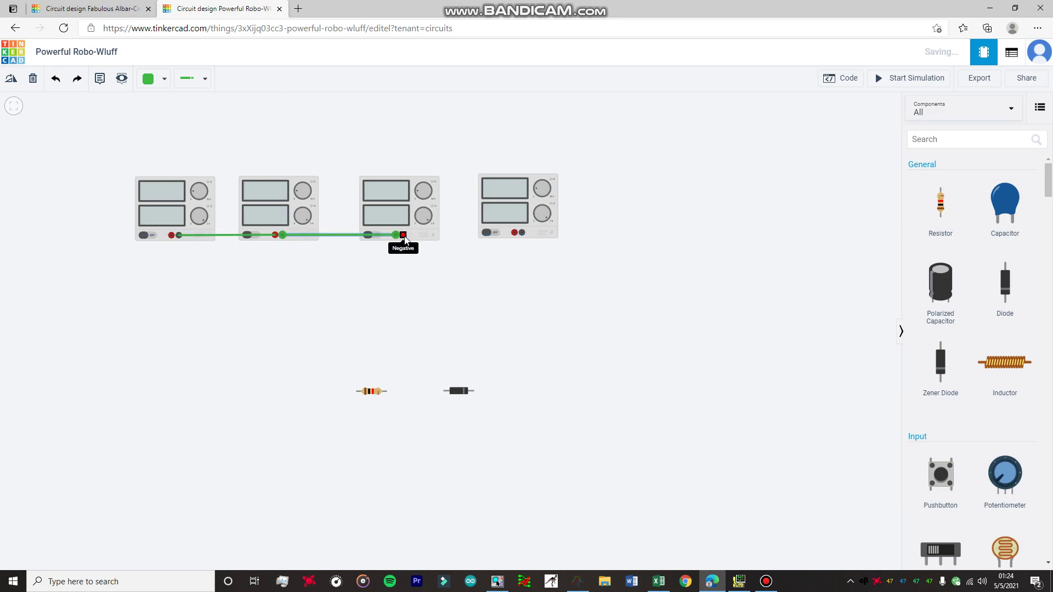
pyautogui.click(514, 236)
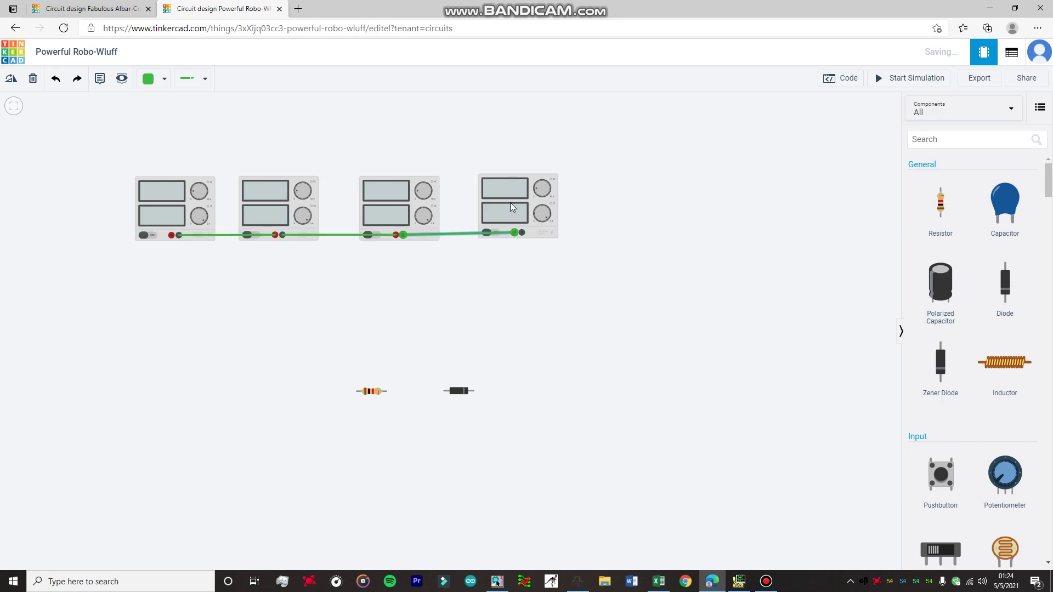
# - Check each supply's settings and set the fourth supply's voltage to 0
pyautogui.click(510, 204)
pyautogui.click(403, 206)
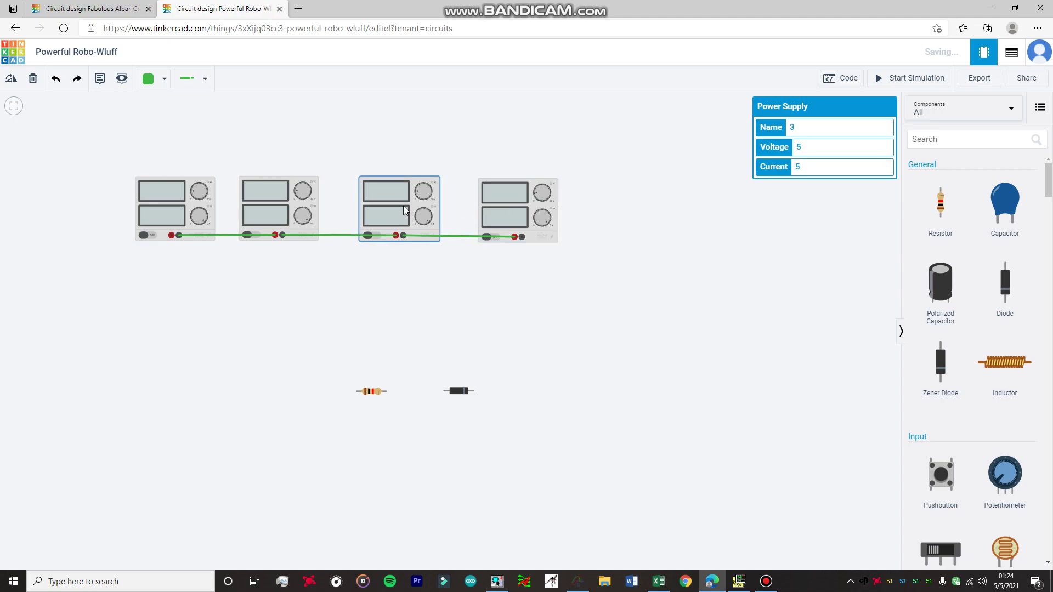
pyautogui.click(173, 210)
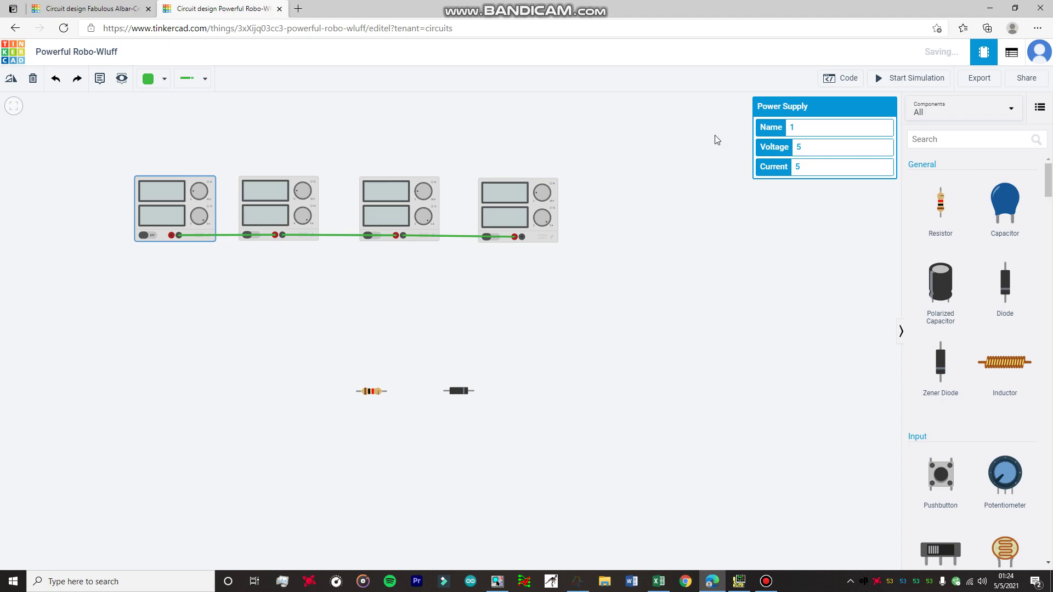
pyautogui.click(820, 149)
pyautogui.click(246, 222)
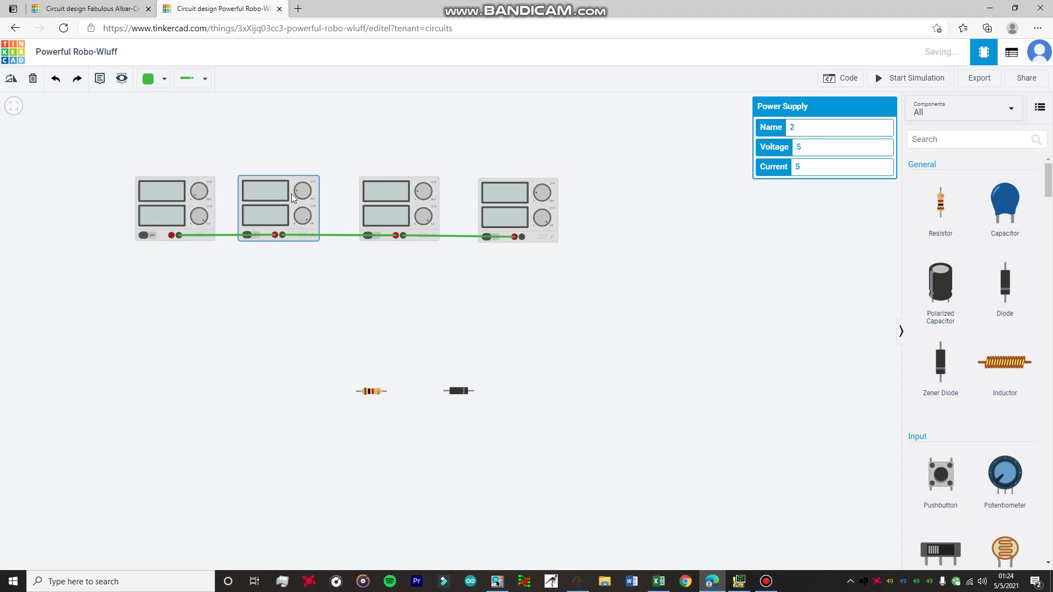
pyautogui.click(800, 147)
pyautogui.press('BackSpace')
pyautogui.click(392, 207)
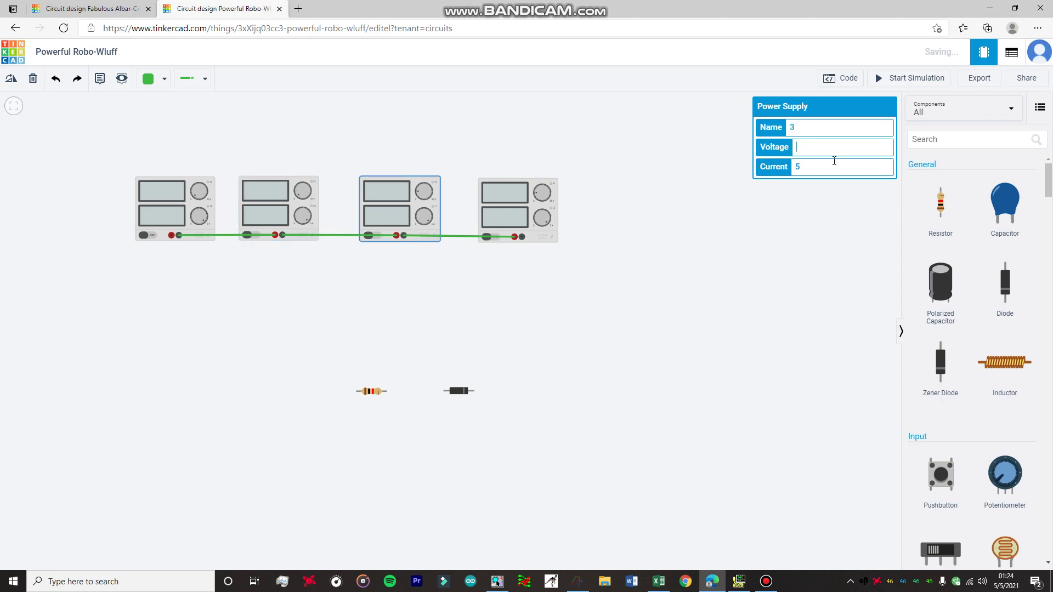
pyautogui.click(505, 211)
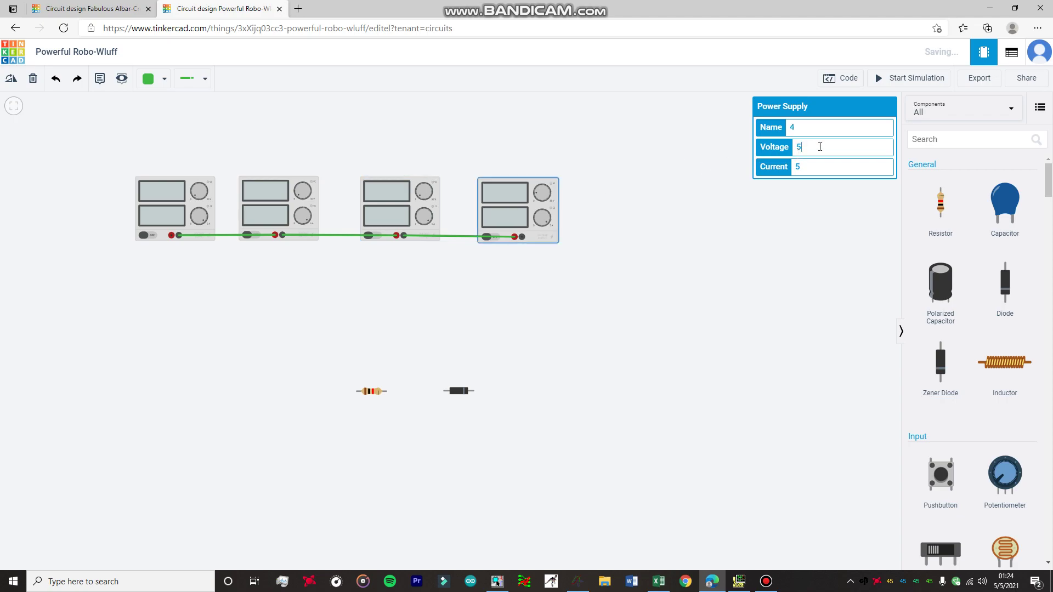
pyautogui.write('0')
pyautogui.click(103, 9)
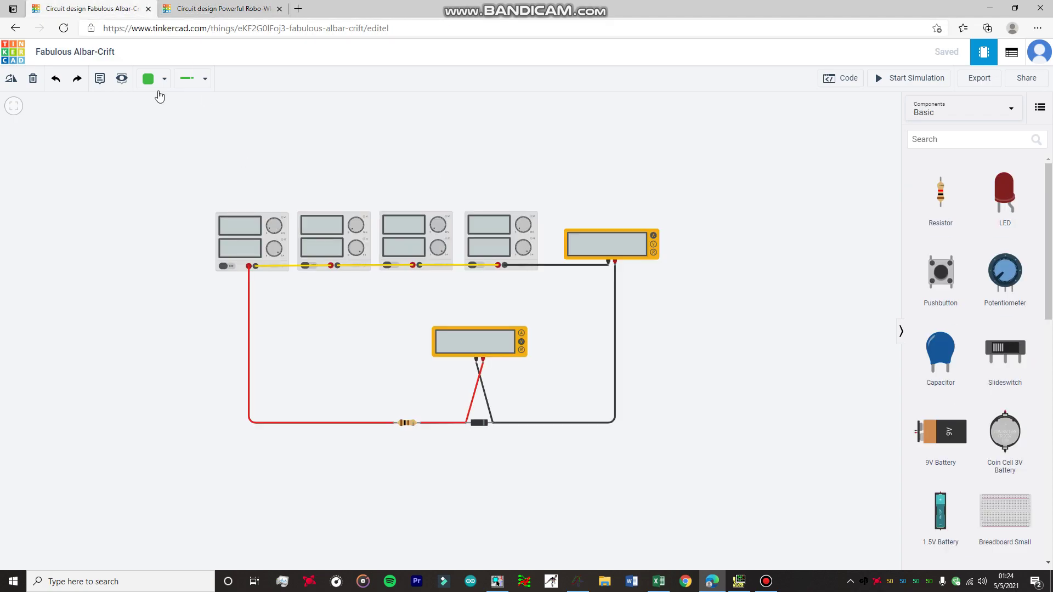
pyautogui.moveTo(732, 403); pyautogui.dragTo(698, 392, button='middle')
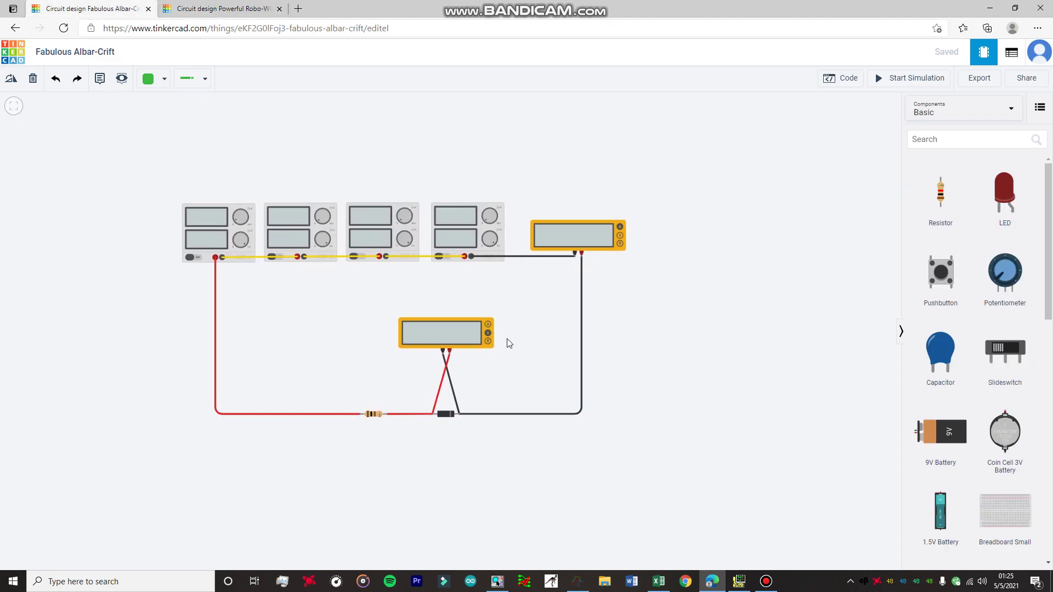
pyautogui.click(444, 340)
pyautogui.click(566, 244)
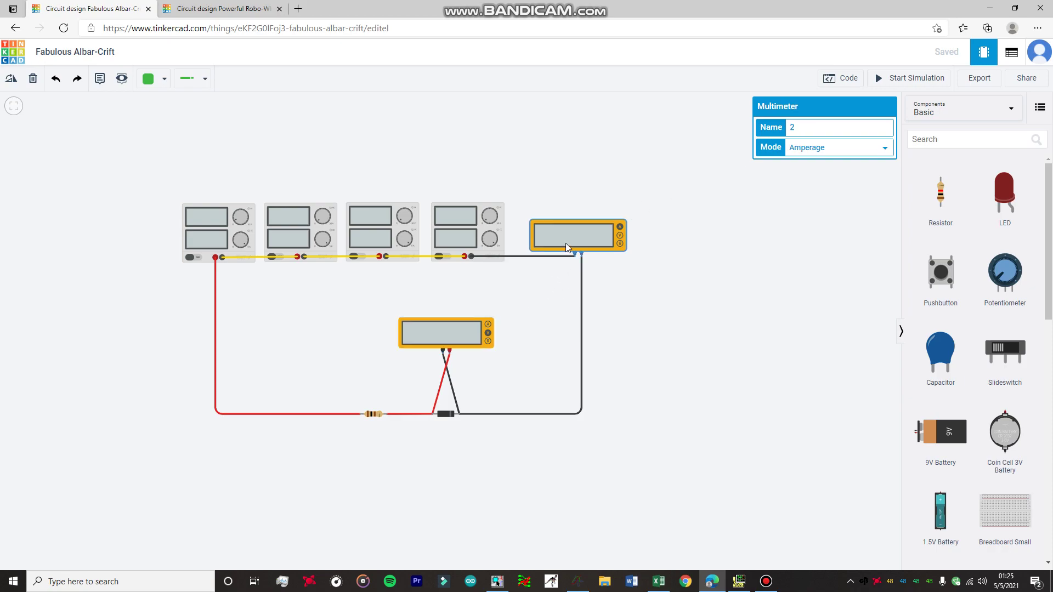
pyautogui.click(438, 339)
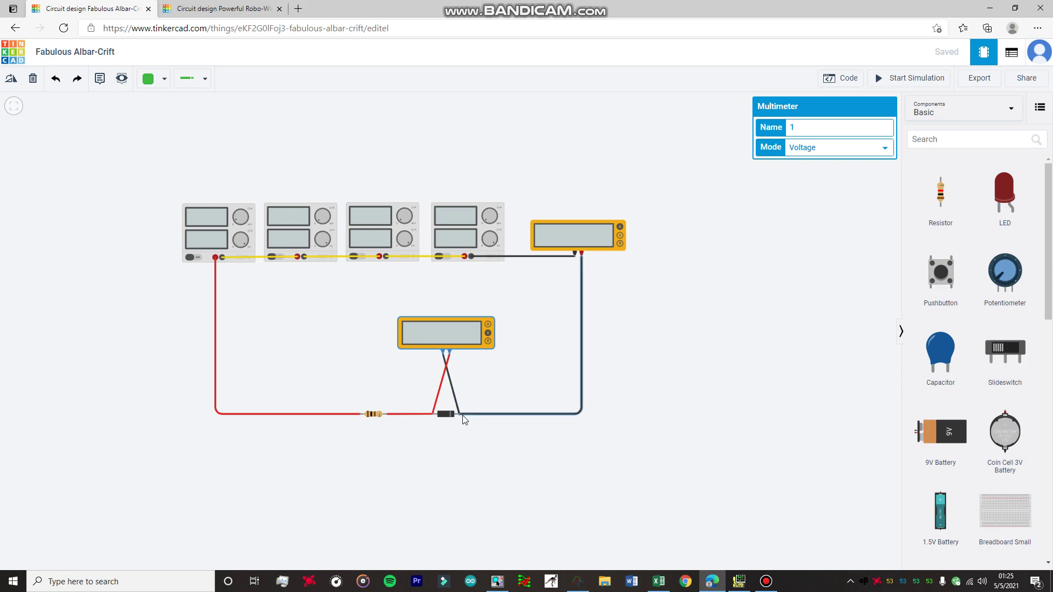
pyautogui.click(593, 236)
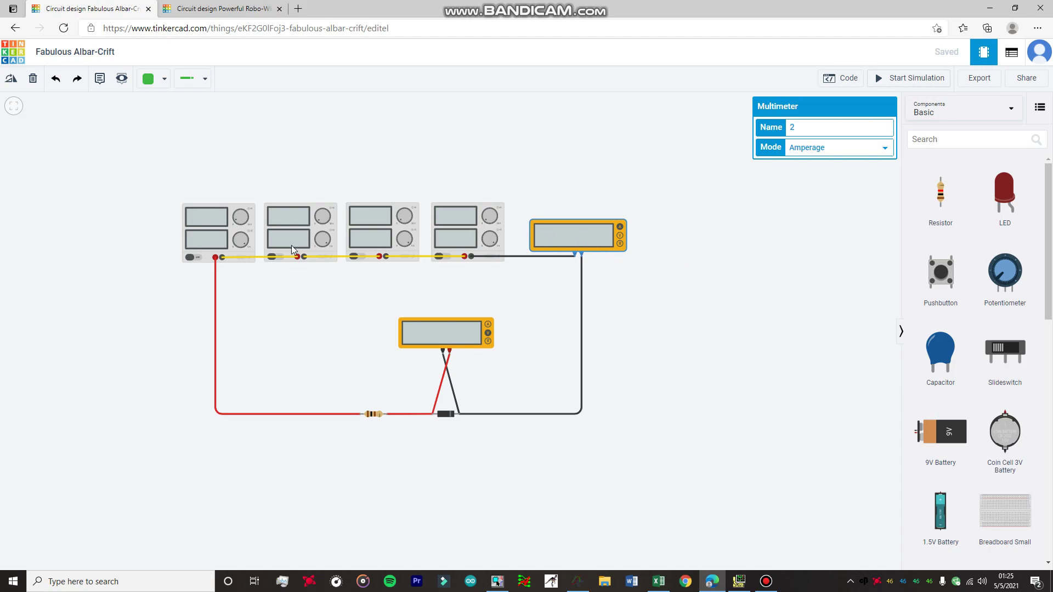
pyautogui.click(238, 237)
pyautogui.click(313, 239)
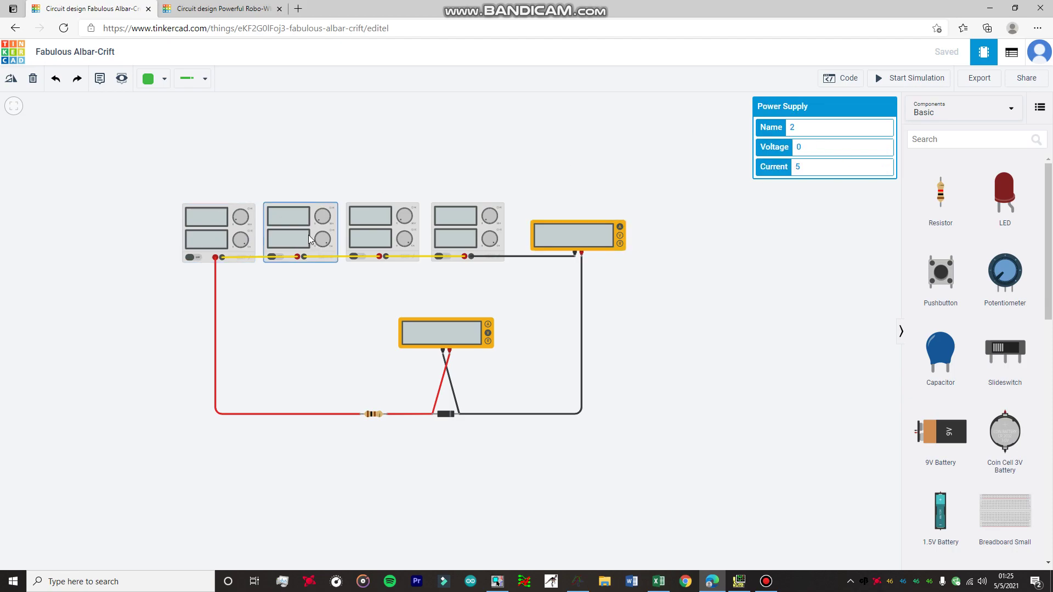
pyautogui.click(379, 234)
# - Set the first supply to 0 V and start the simulation
pyautogui.click(489, 235)
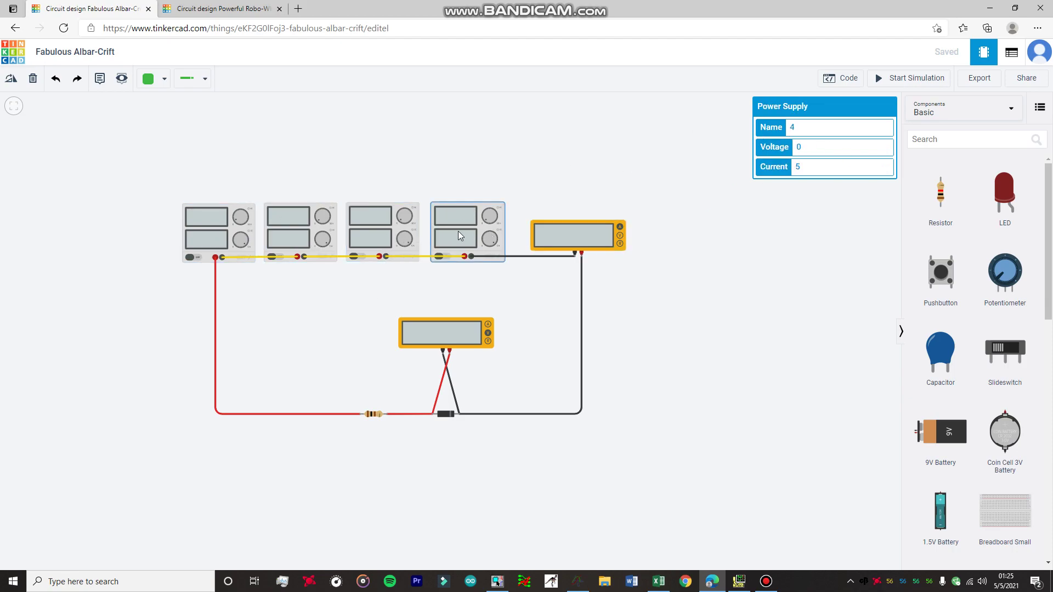
pyautogui.click(219, 230)
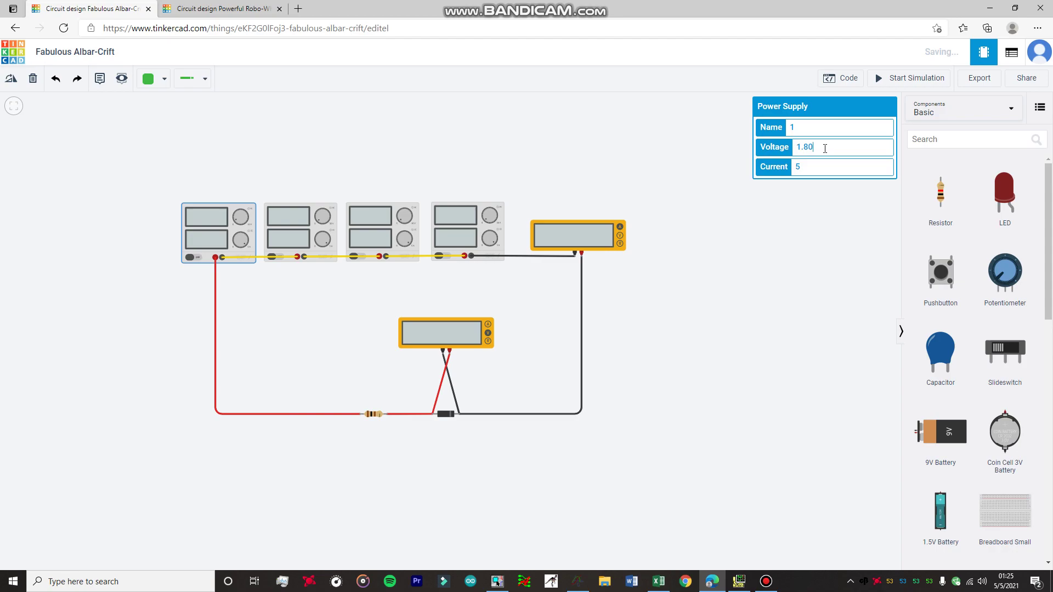
pyautogui.press('BackSpace')
pyautogui.write('0')
pyautogui.click(913, 78)
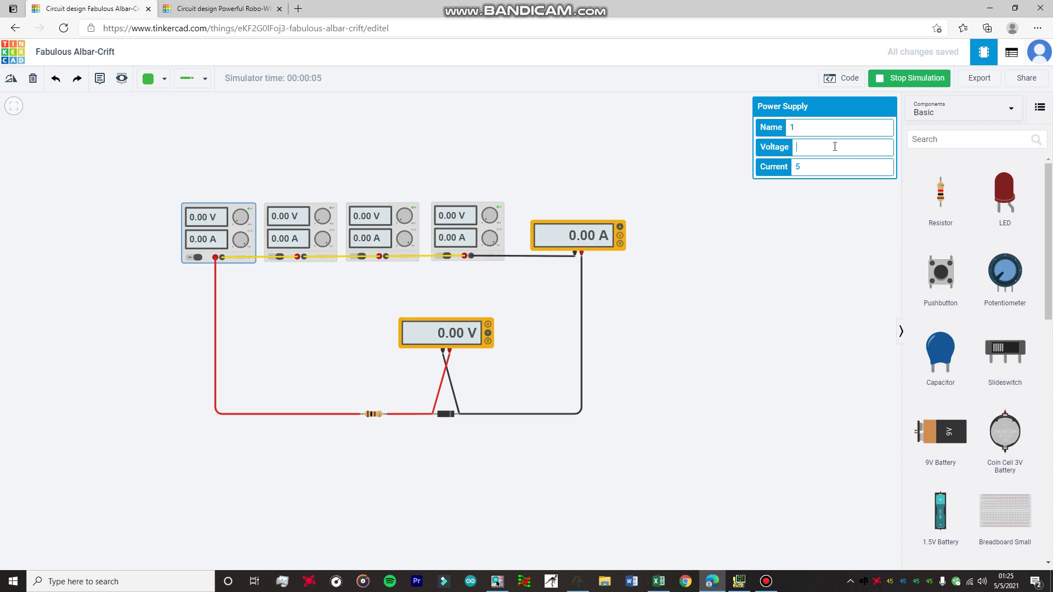
# - Step the first supply through 0.2, 0.4, 0.6 and 0.8 V, reading the diode meters
pyautogui.write('1')
pyautogui.press('BackSpace')
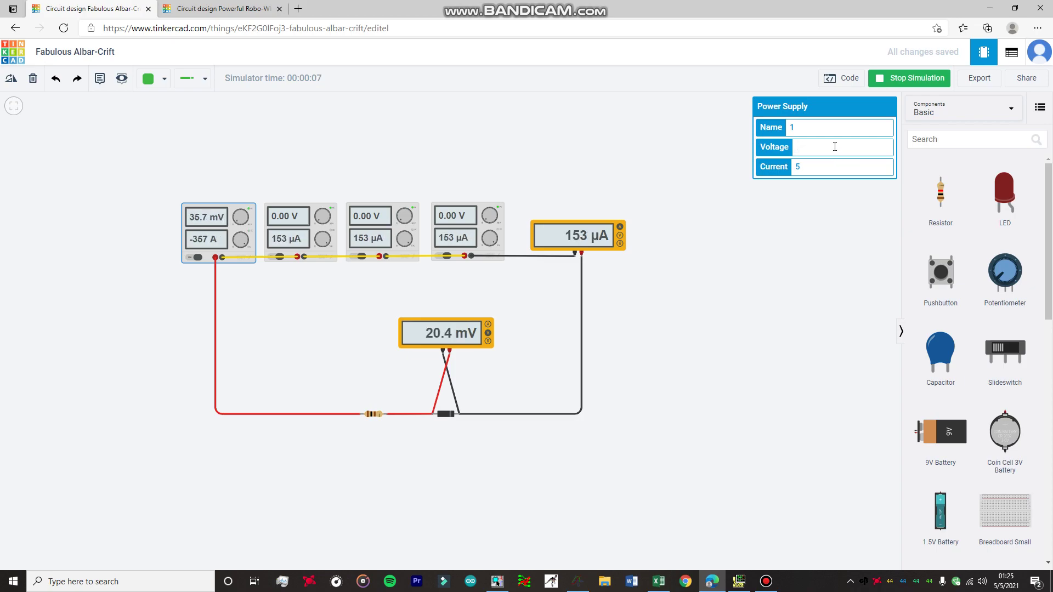
pyautogui.write('2')
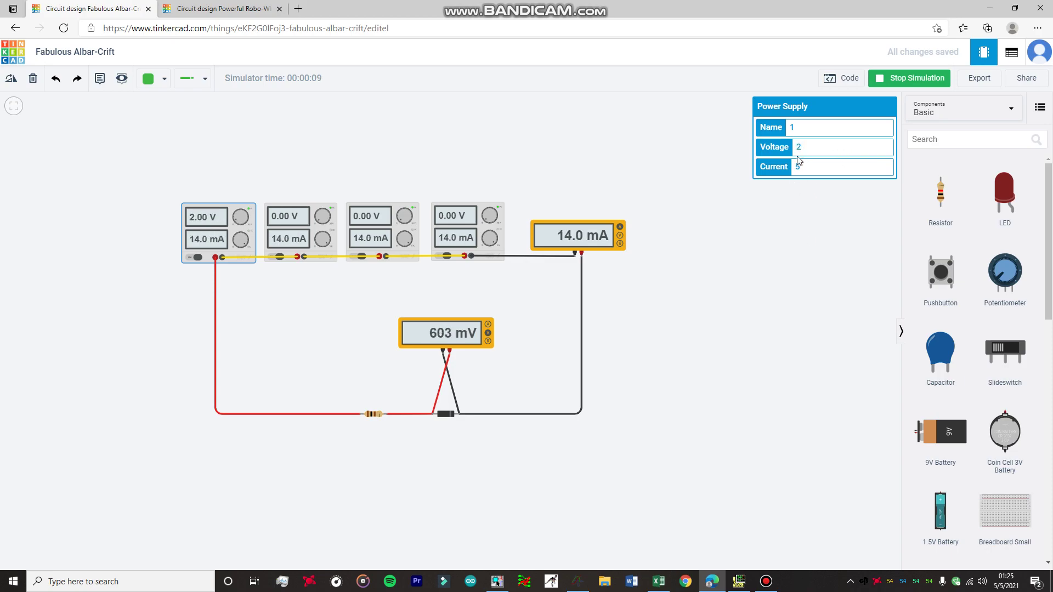
pyautogui.press('BackSpace')
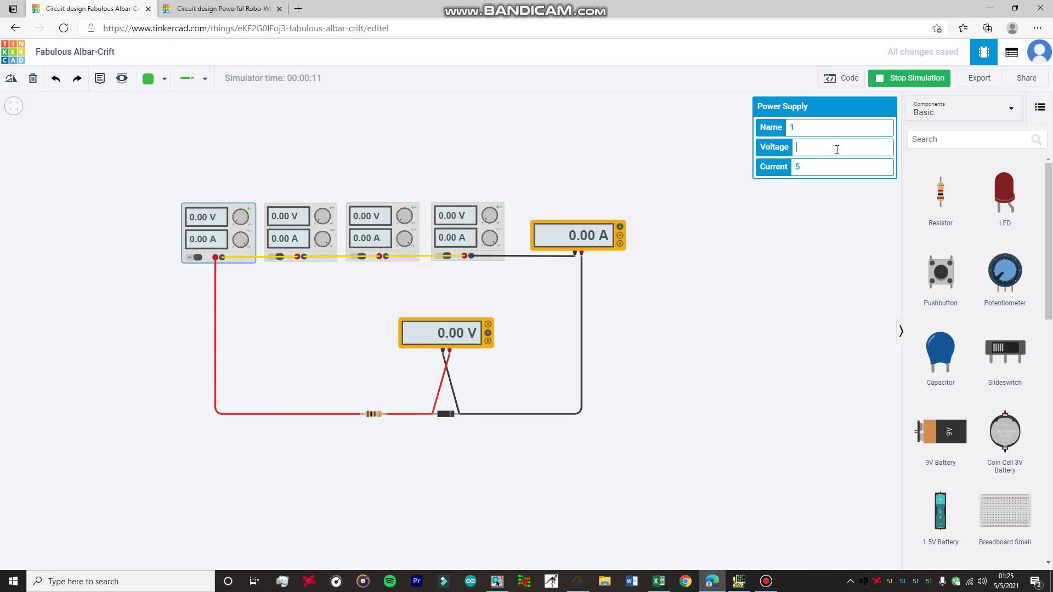
pyautogui.write('0.2')
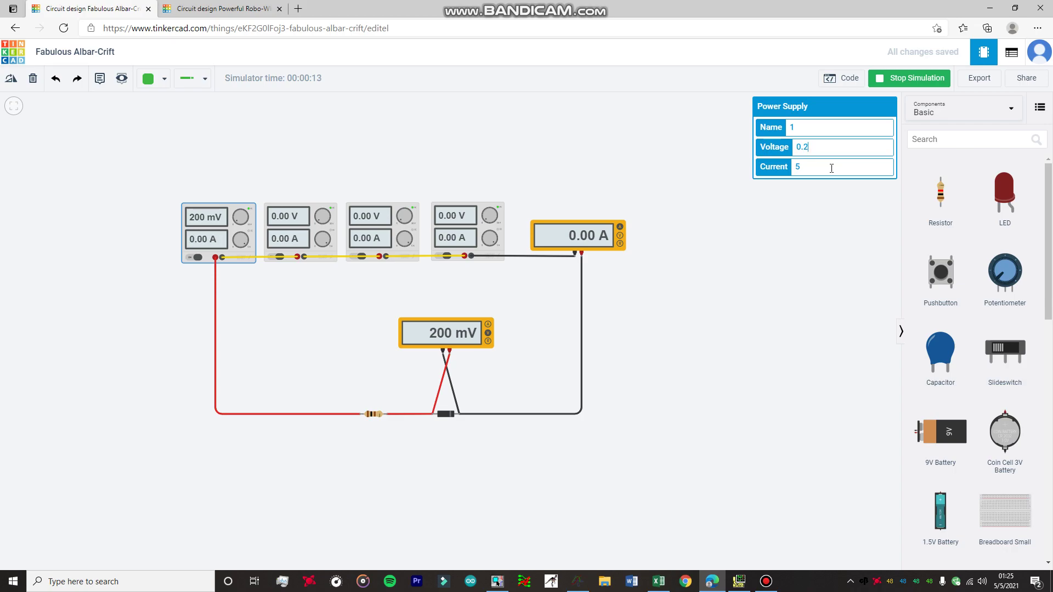
pyautogui.press('BackSpace')
pyautogui.write('4')
pyautogui.press('BackSpace')
pyautogui.write('6')
pyautogui.press('BackSpace')
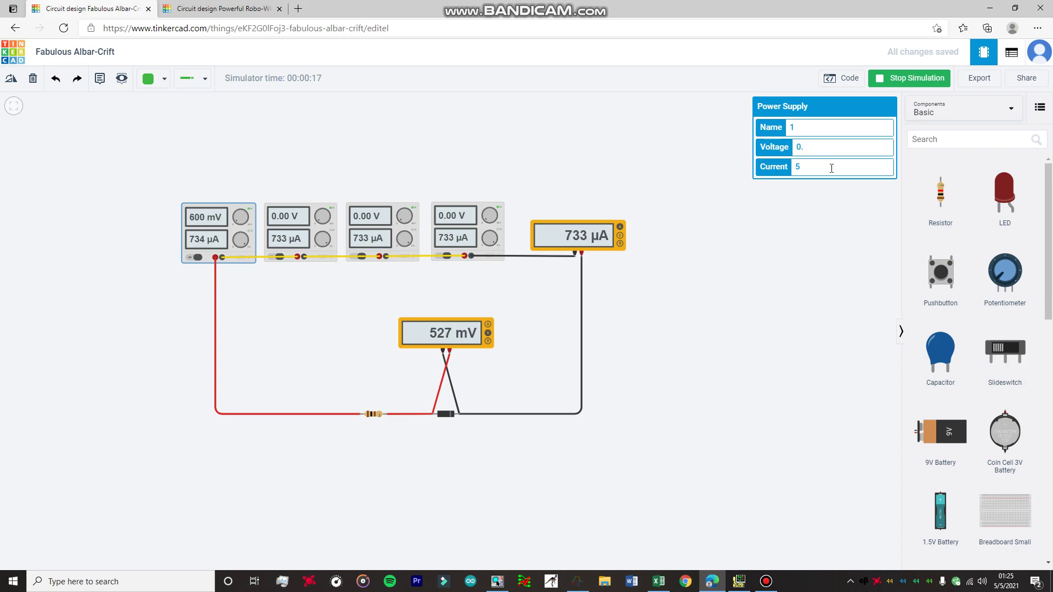
pyautogui.press('BackSpace')
pyautogui.write('.8')
# - Raise the first supply to 6, 8, 10 and finally 30 V (293 mA, 681 mV)
pyautogui.press('BackSpace')
pyautogui.press('BackSpace')
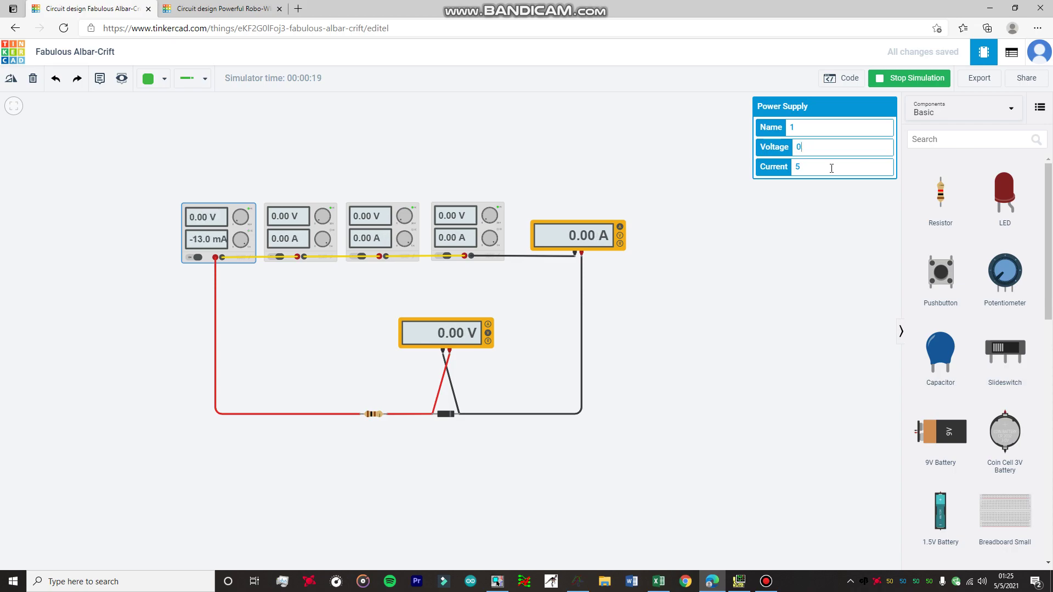
pyautogui.press('BackSpace')
pyautogui.write('6')
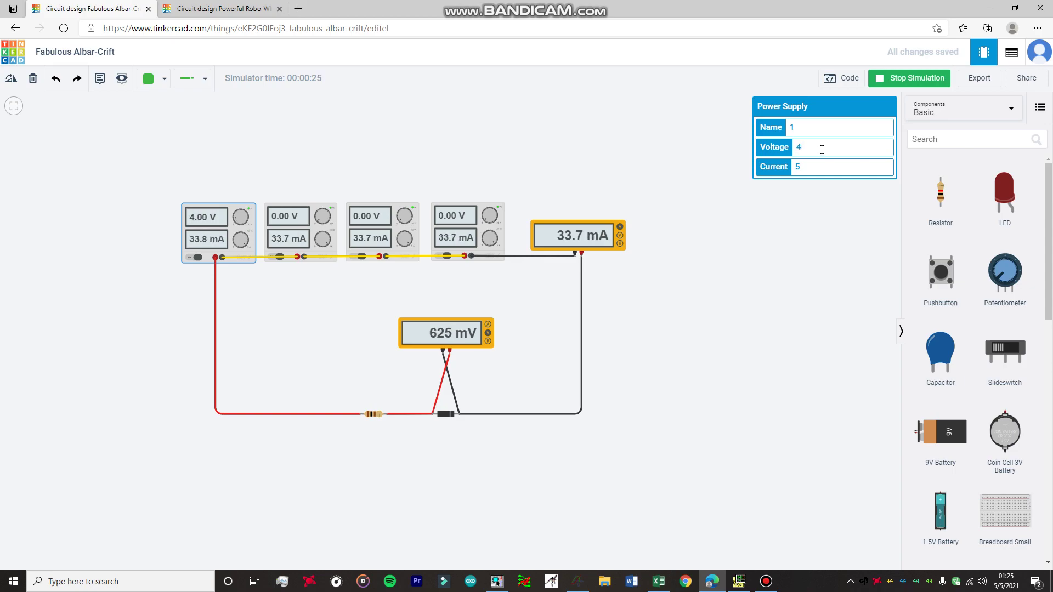
pyautogui.press('BackSpace')
pyautogui.write('8')
pyautogui.press('BackSpace')
pyautogui.write('10')
pyautogui.press('BackSpace')
pyautogui.press('BackSpace')
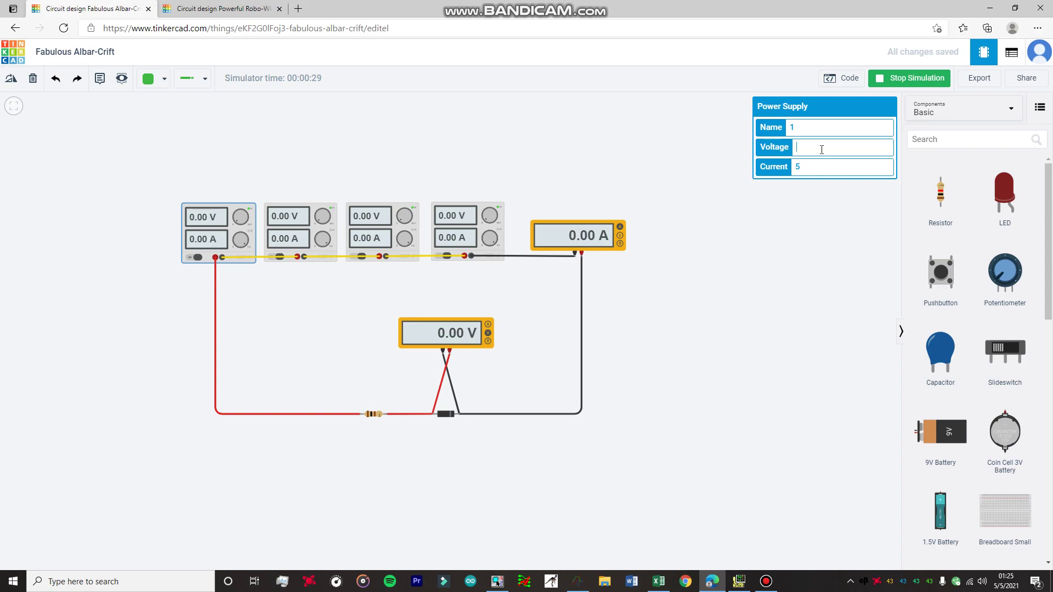
pyautogui.write('30')
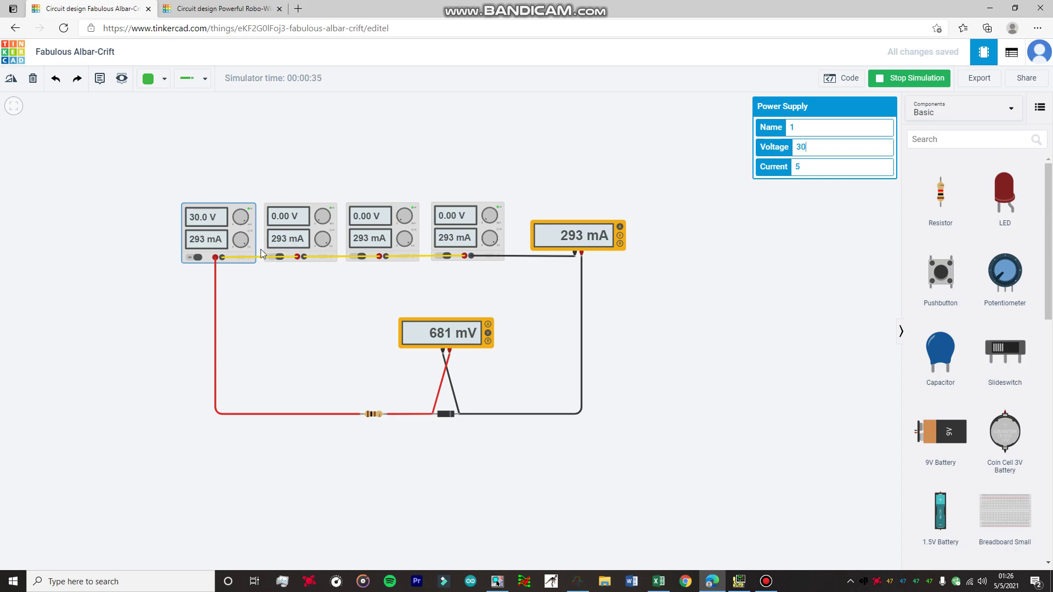
pyautogui.click(292, 229)
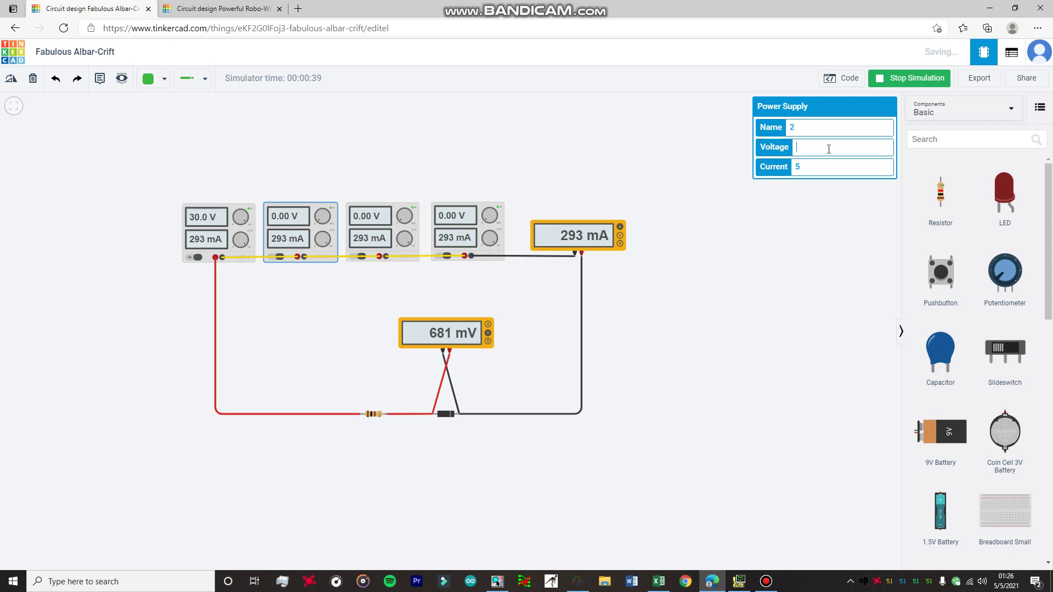
# - Set the second and third power supplies to 30 V each
pyautogui.write('2')
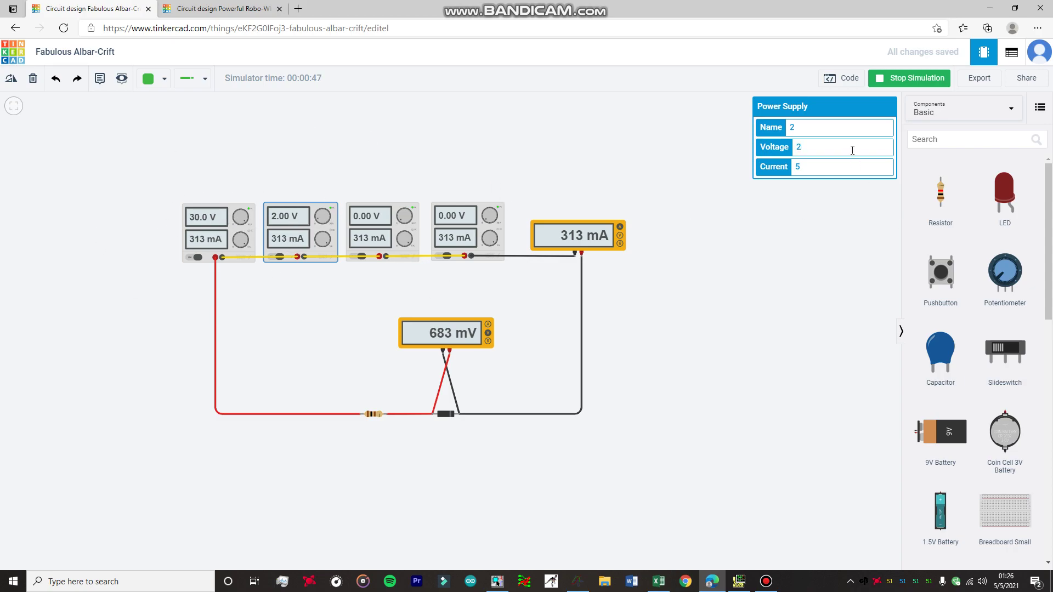
pyautogui.write('6')
pyautogui.press('BackSpace')
pyautogui.write('30')
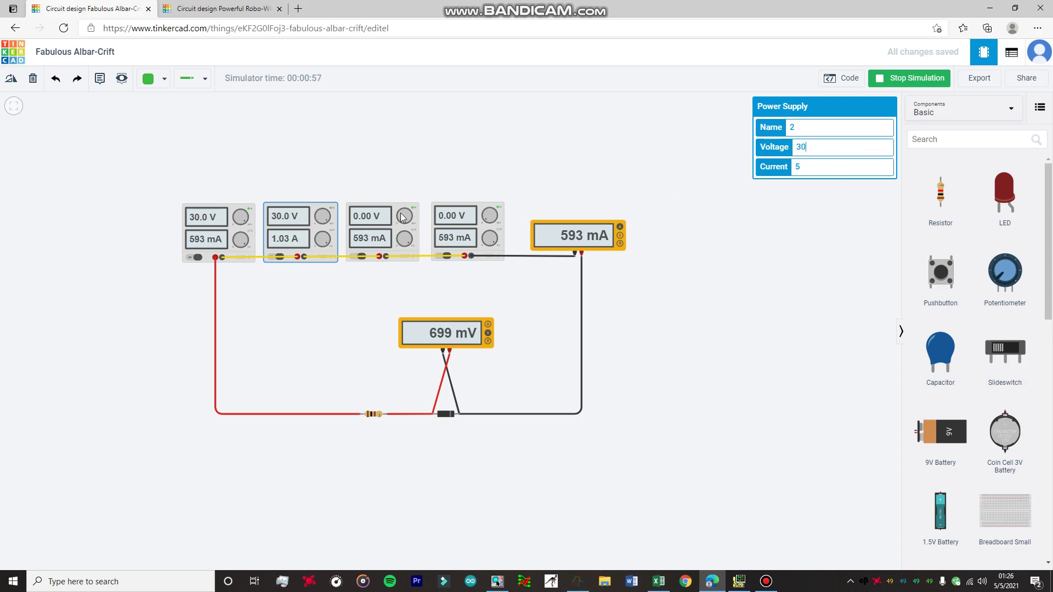
pyautogui.click(378, 229)
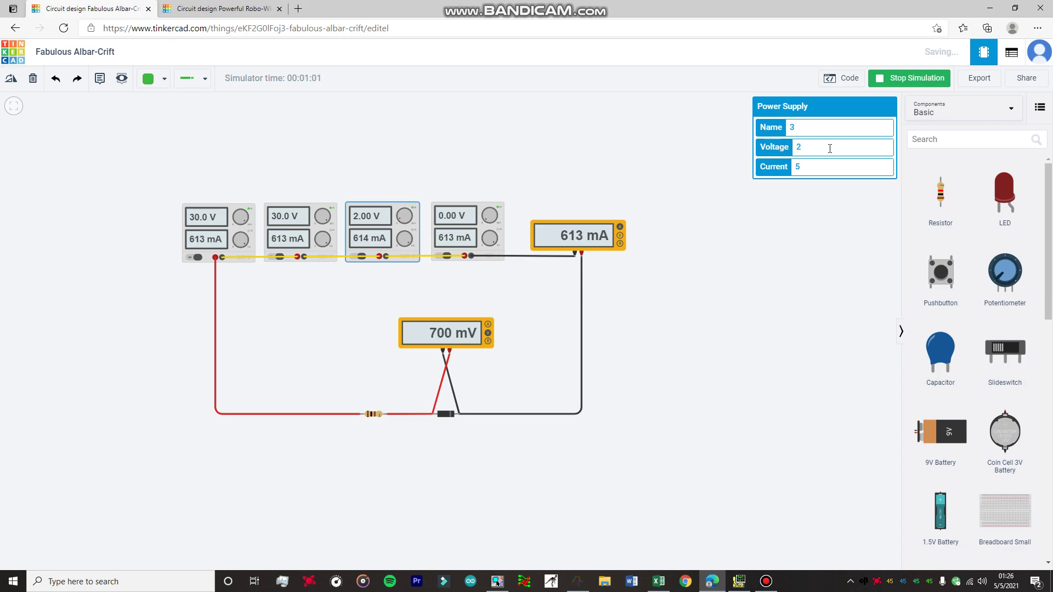
pyautogui.press('BackSpace')
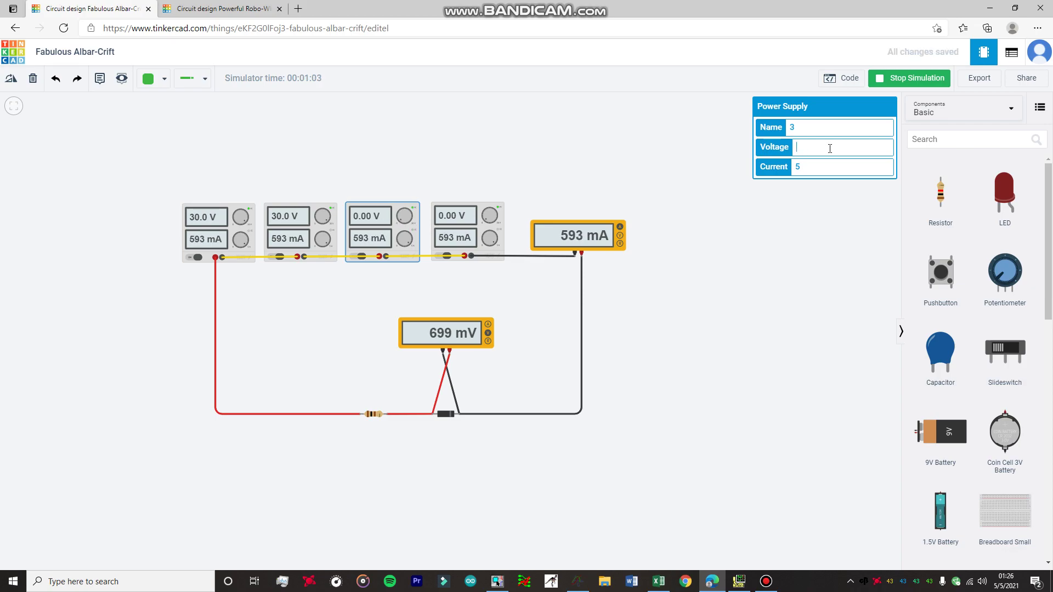
pyautogui.write('4')
pyautogui.press('BackSpace')
pyautogui.write('30')
# - Leave the fourth supply at 0 V and bring the Excel Readings sheet forward
pyautogui.click(467, 236)
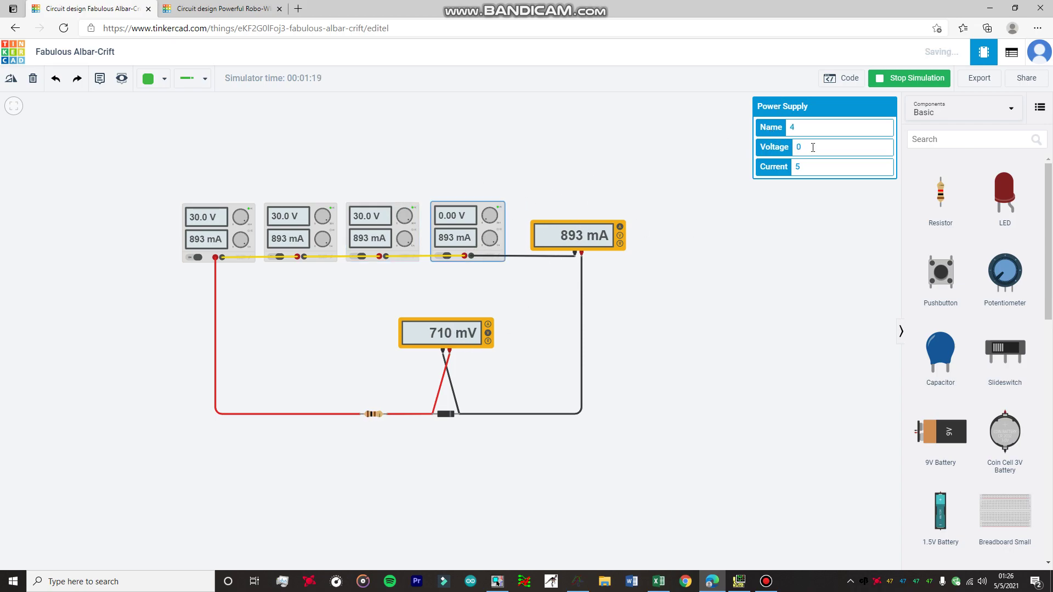
pyautogui.write('2')
pyautogui.press('BackSpace')
pyautogui.moveTo(662, 586)
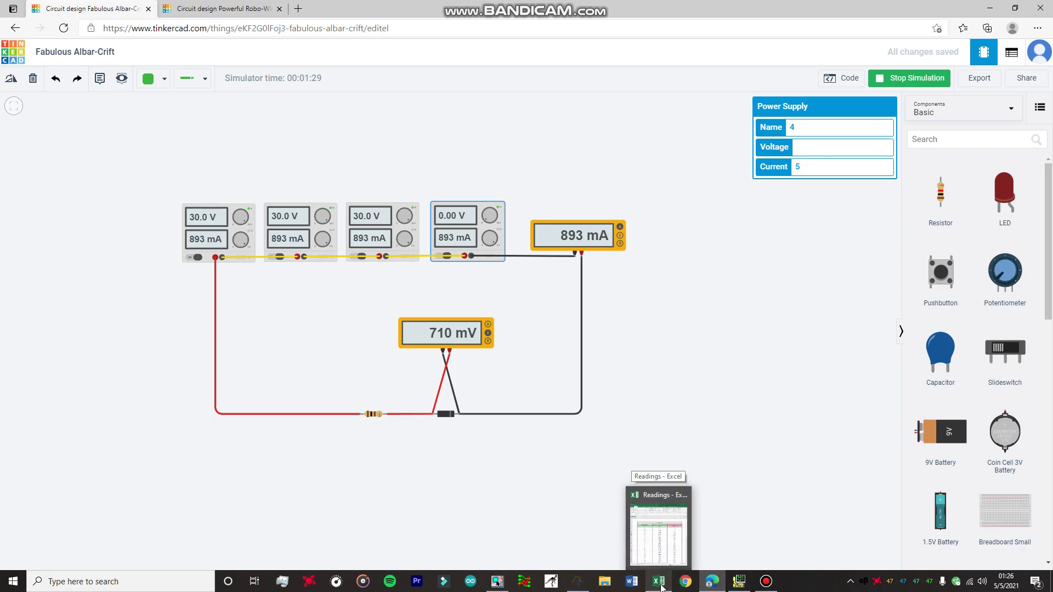
pyautogui.click(661, 587)
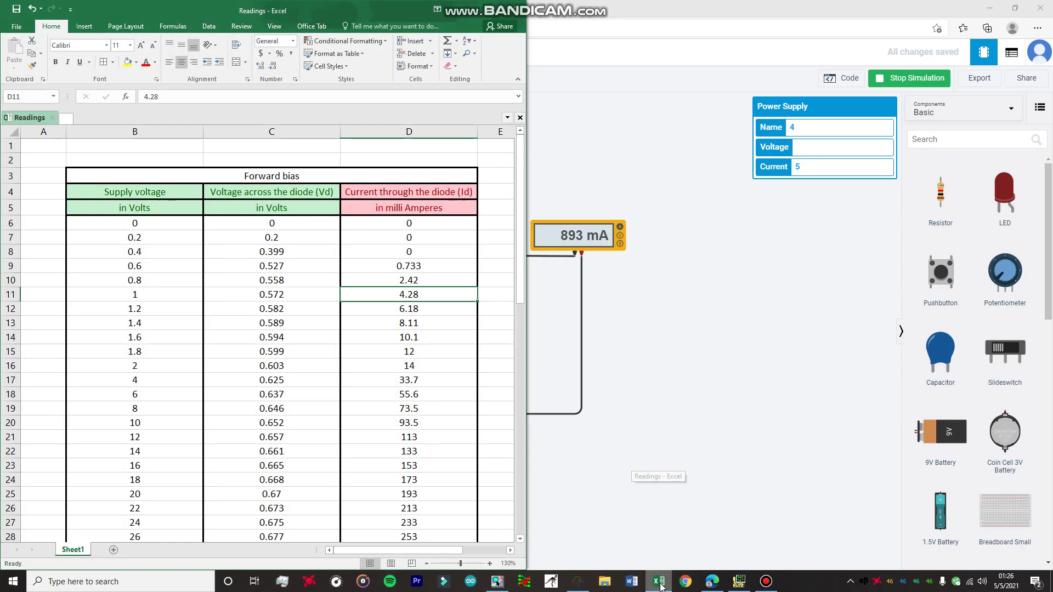
# - Maximize Excel and point out the Supply voltage and Vd columns of the readings table
pyautogui.click(493, 15)
pyautogui.scroll(-1, 485, 235)
pyautogui.scroll(1, 487, 238)
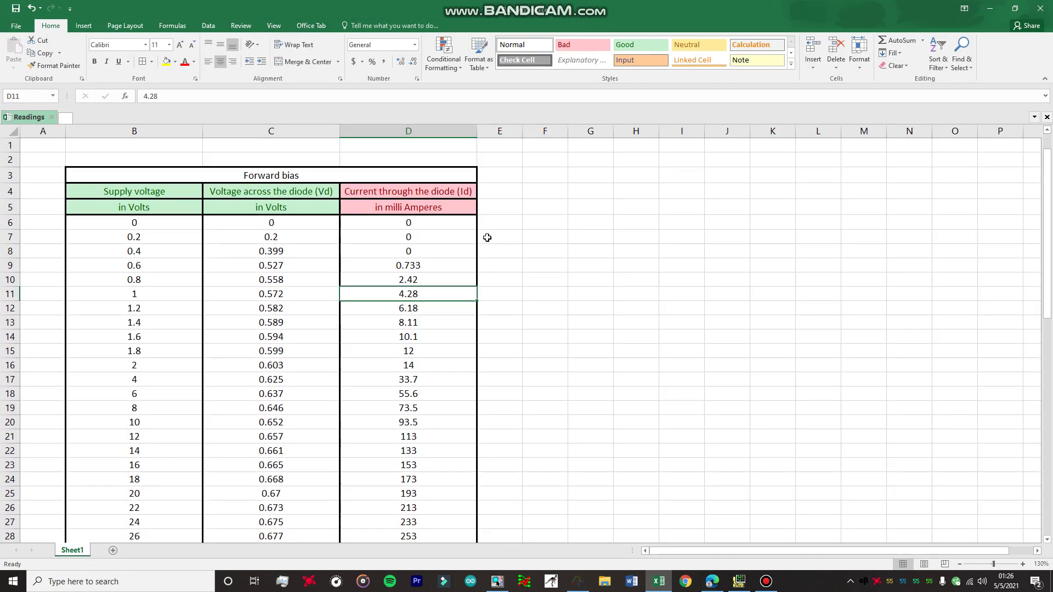
pyautogui.click(271, 225)
pyautogui.moveTo(134, 223); pyautogui.dragTo(145, 364)
pyautogui.click(226, 296)
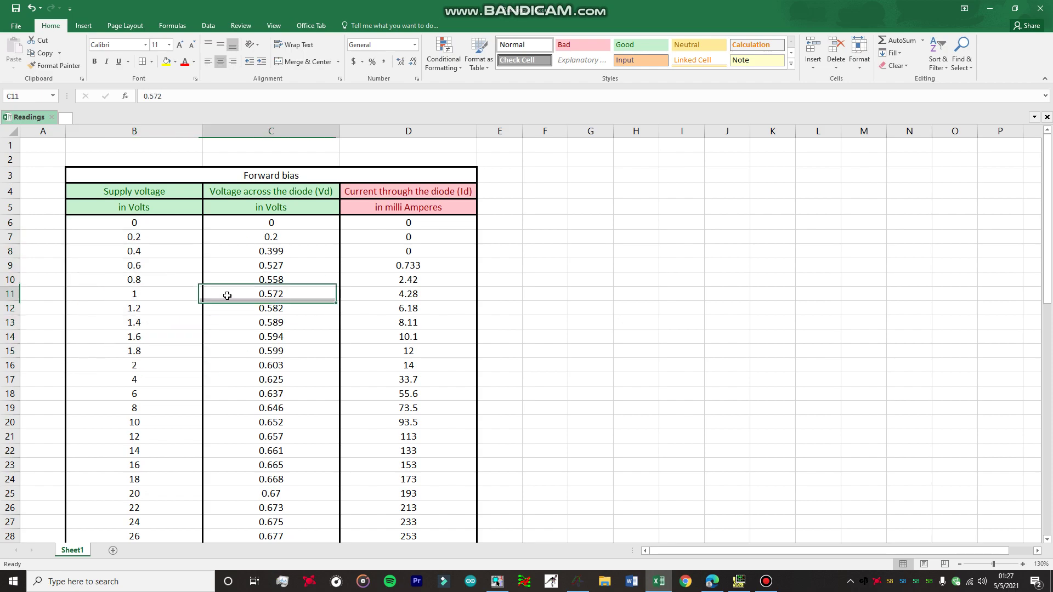
pyautogui.click(153, 234)
pyautogui.scroll(-3, 153, 234)
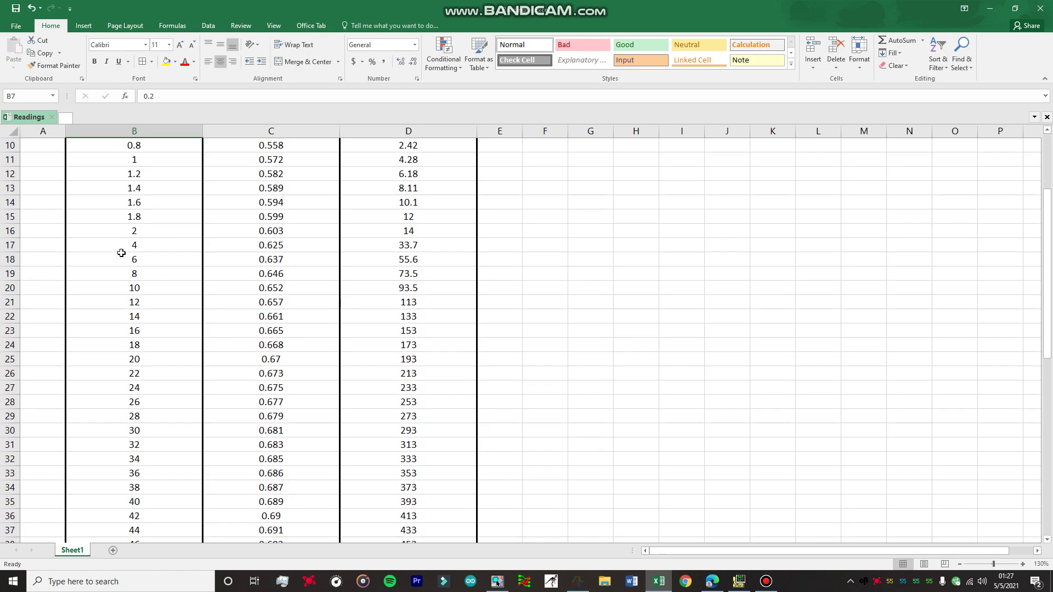
pyautogui.click(122, 253)
pyautogui.moveTo(146, 231); pyautogui.dragTo(145, 346)
pyautogui.scroll(3, 170, 226)
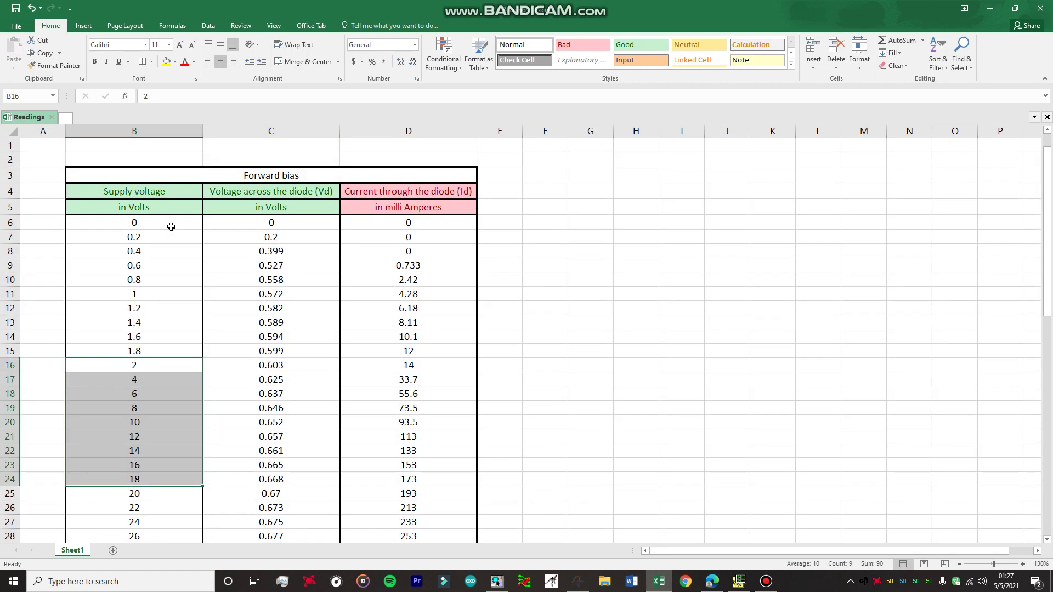
pyautogui.click(134, 196)
pyautogui.click(275, 198)
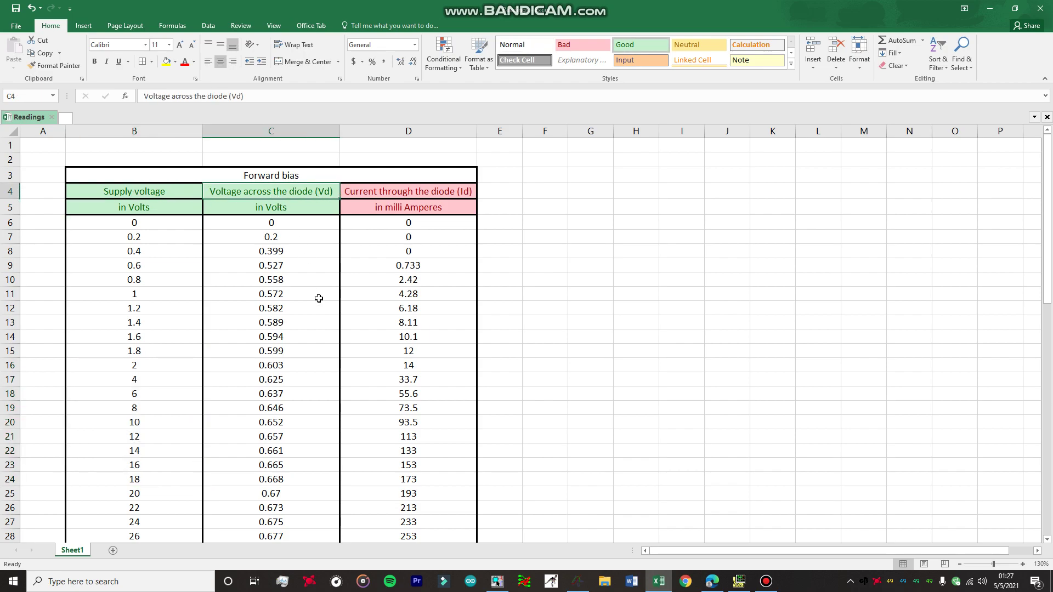
# - Select the Vd readings C6:C65 in column C
pyautogui.moveTo(265, 264); pyautogui.dragTo(271, 335)
pyautogui.scroll(-4, 329, 340)
pyautogui.click(271, 332)
pyautogui.scroll(-2, 383, 362)
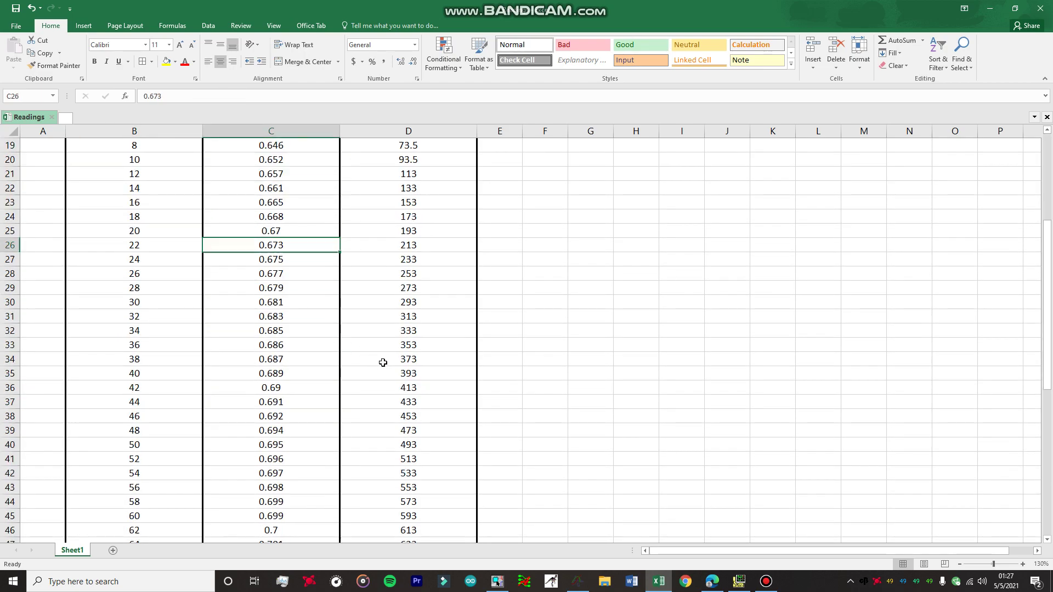
pyautogui.scroll(-10, 383, 363)
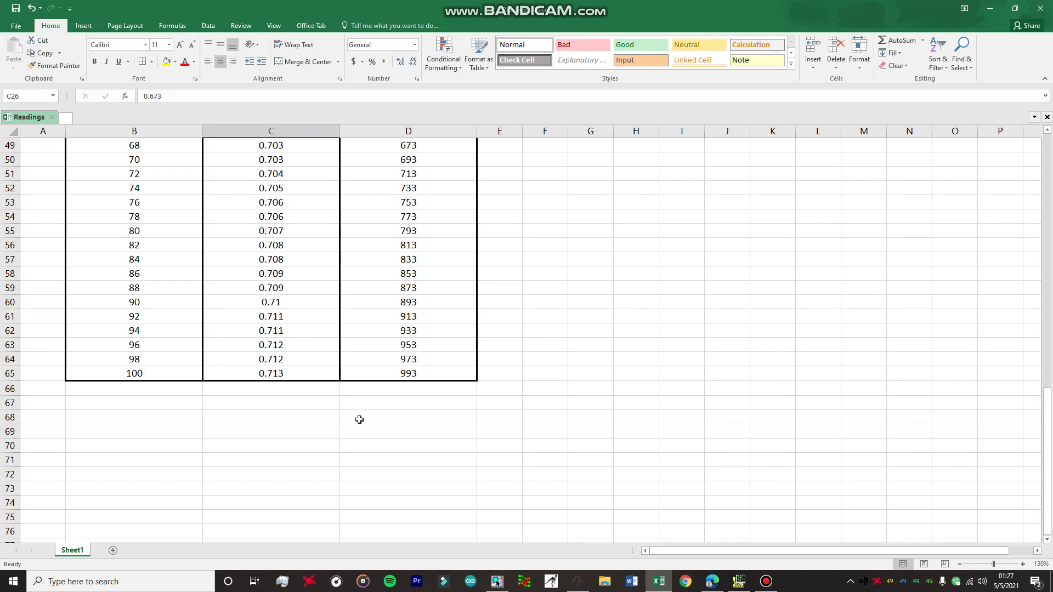
pyautogui.scroll(16, 359, 419)
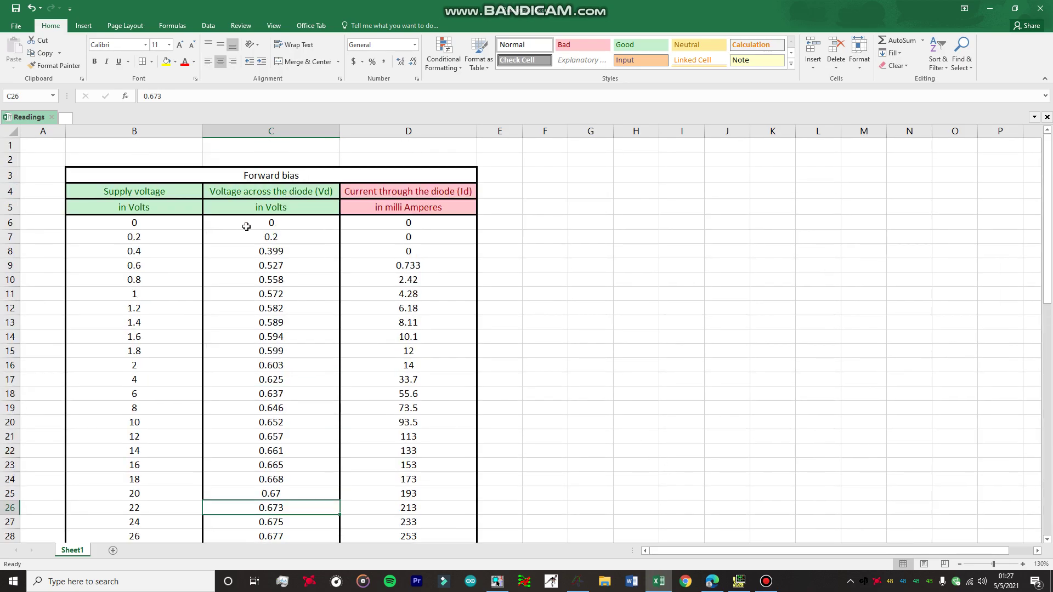
pyautogui.moveTo(279, 219); pyautogui.dragTo(289, 510)
# - Copy the Vd readings and paste them as X values in a new Graph point series
pyautogui.hotkey('ctrl', 'c')
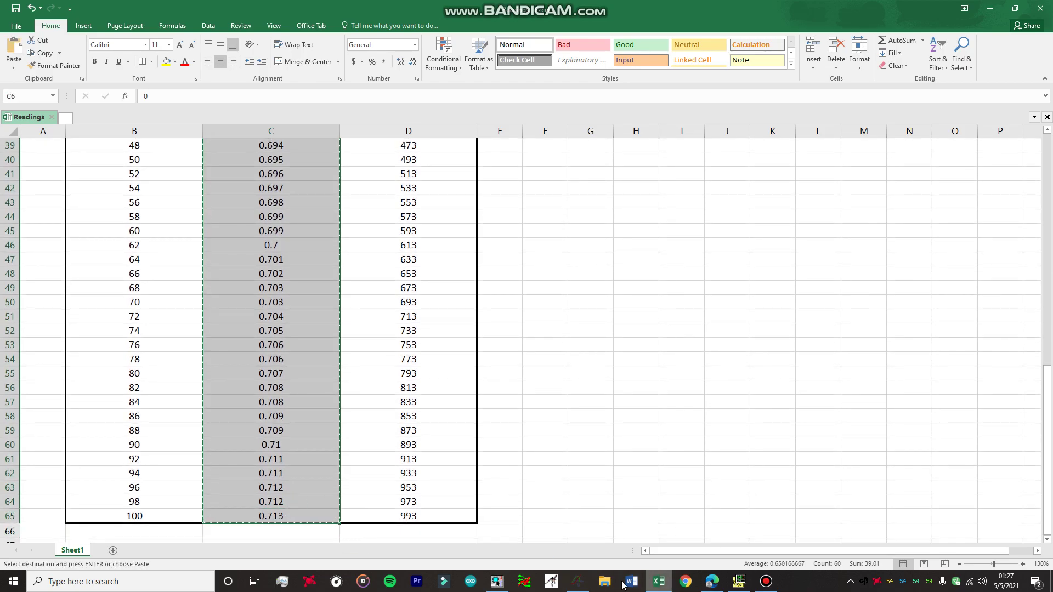
pyautogui.click(586, 586)
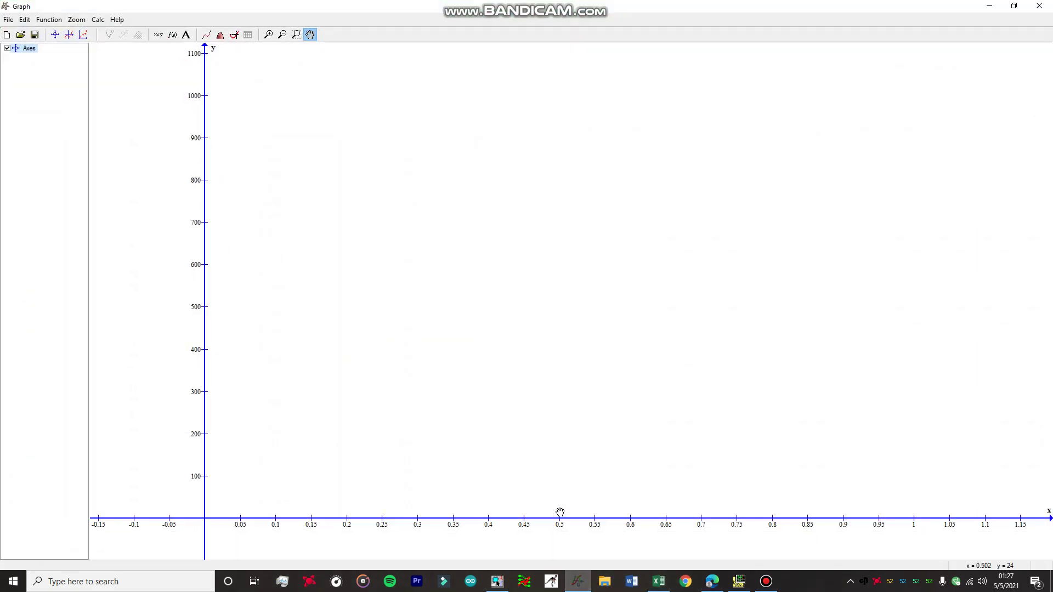
pyautogui.click(82, 34)
pyautogui.click(432, 171)
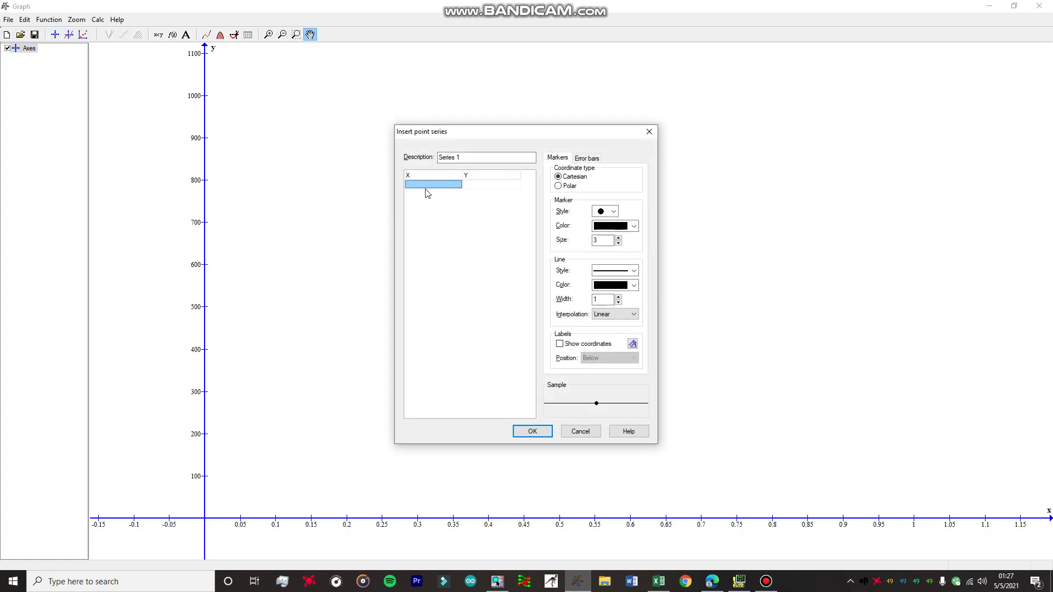
pyautogui.hotkey('ctrl', 'v')
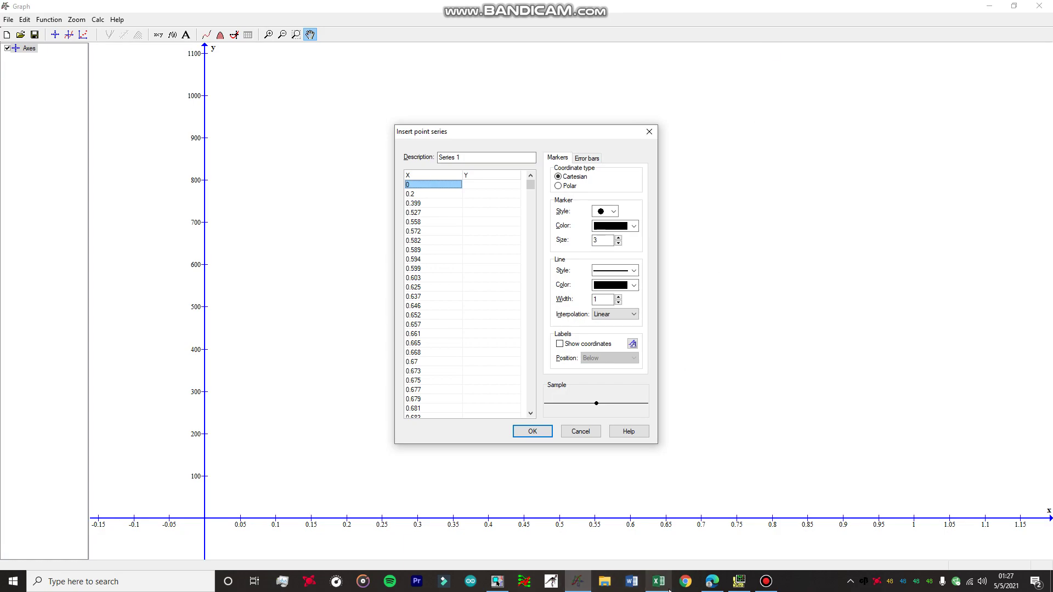
# - Copy the column D current readings into the series' Y column and plot it
pyautogui.click(658, 581)
pyautogui.scroll(13, 404, 214)
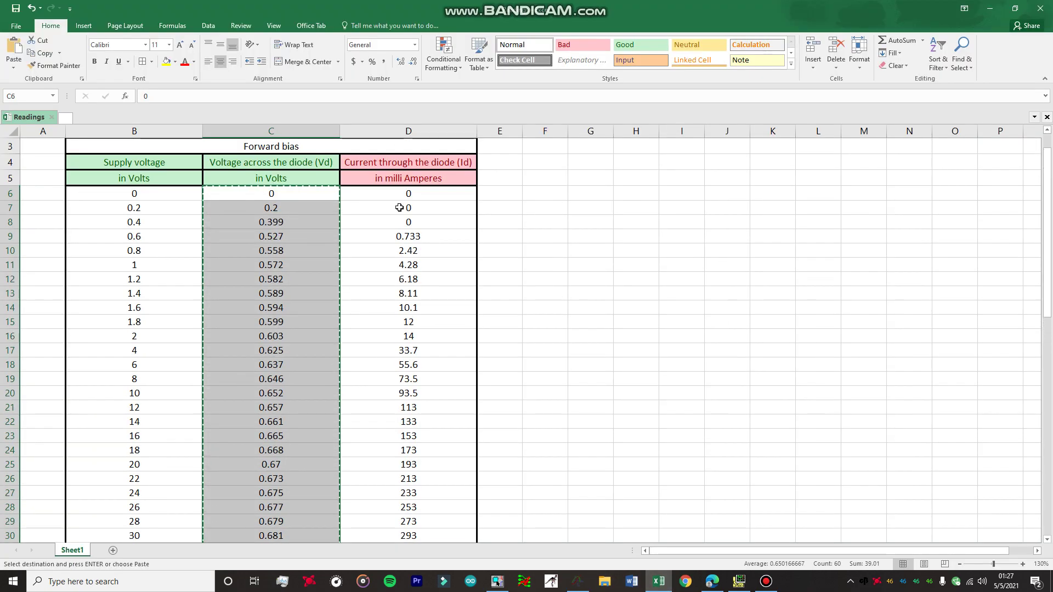
pyautogui.press('Escape')
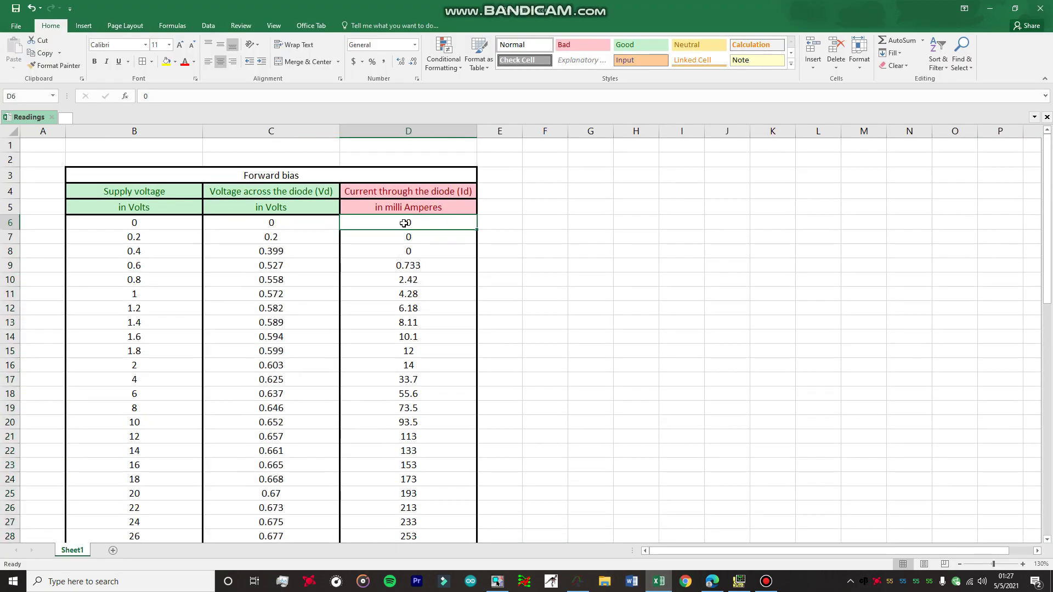
pyautogui.moveTo(404, 228); pyautogui.dragTo(405, 516)
pyautogui.hotkey('ctrl', 'c')
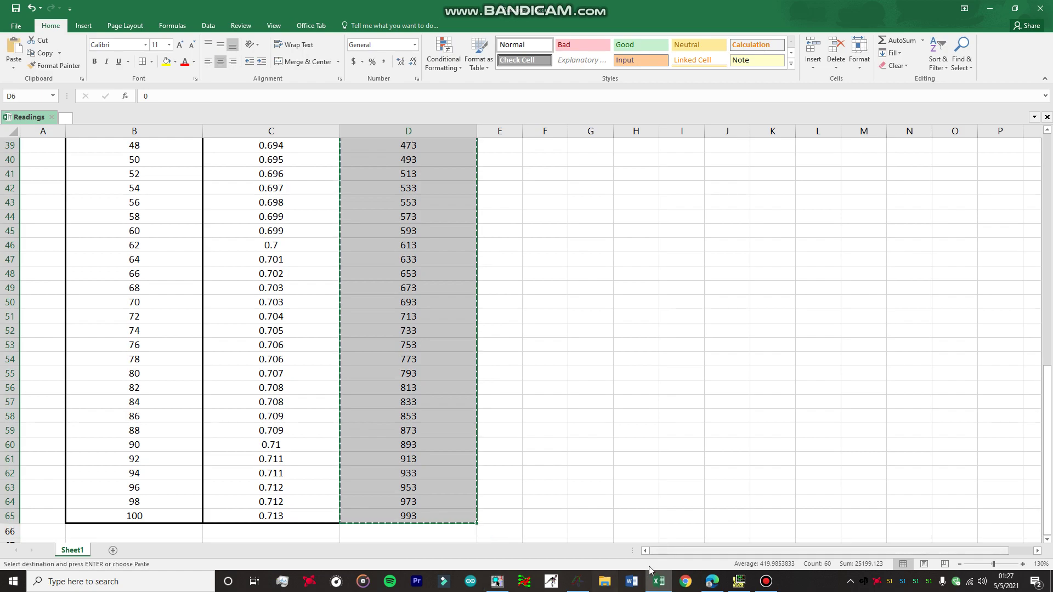
pyautogui.click(580, 584)
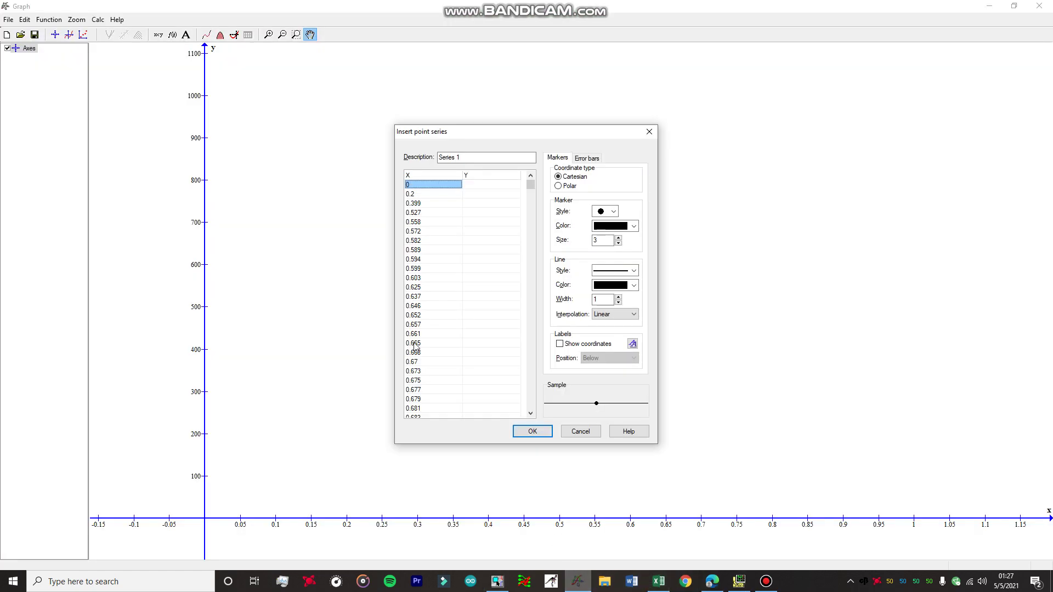
pyautogui.click(493, 174)
pyautogui.hotkey('ctrl', 'v')
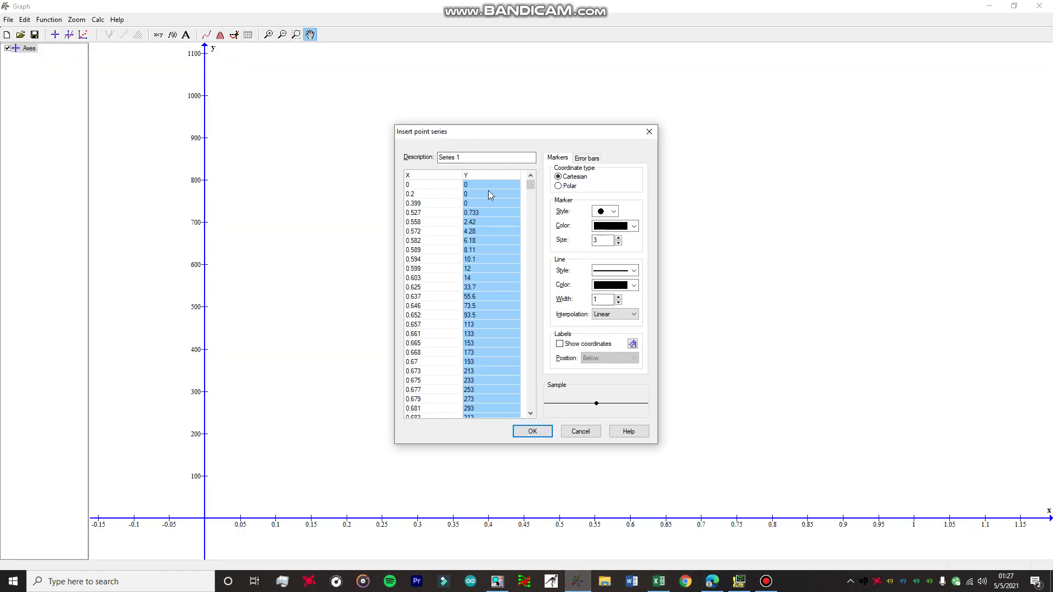
pyautogui.click(540, 431)
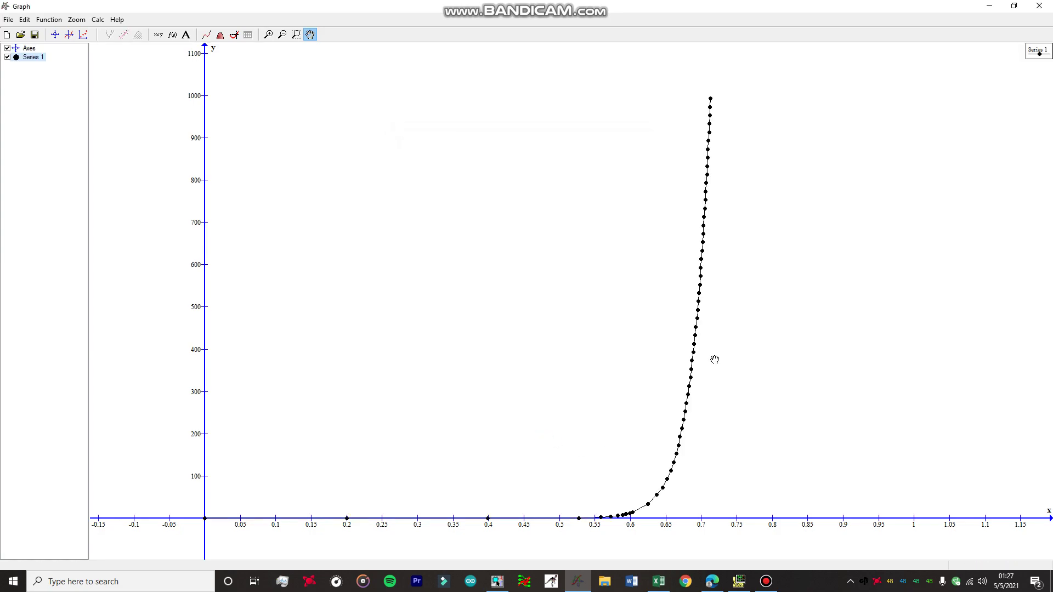
# - Zoom and pan onto the diode curve, then switch to the OrCAD Capture diode schematic
pyautogui.scroll(1, 185, 329)
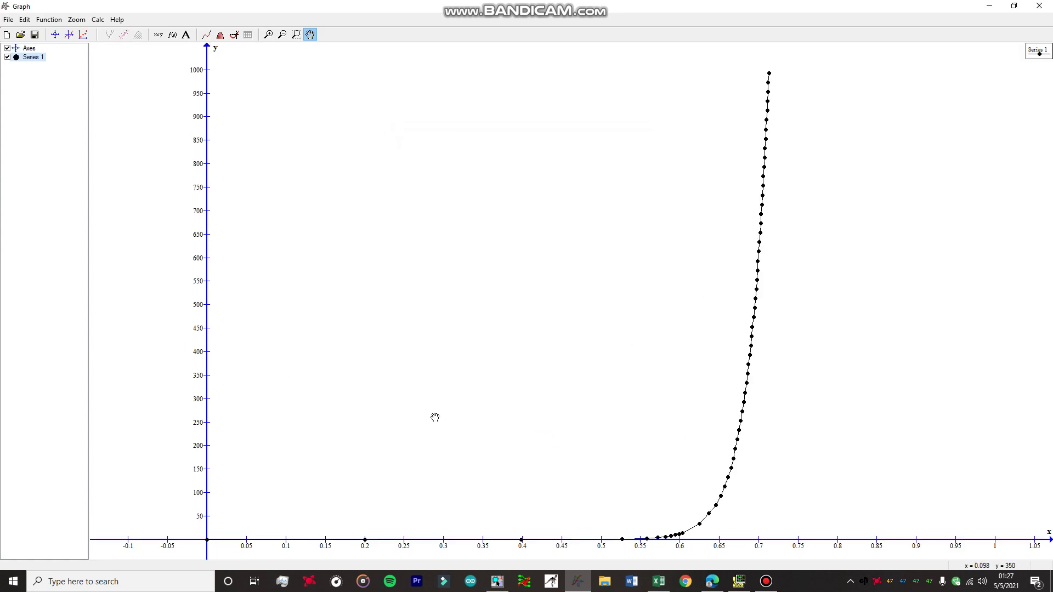
pyautogui.moveTo(544, 358); pyautogui.dragTo(563, 369)
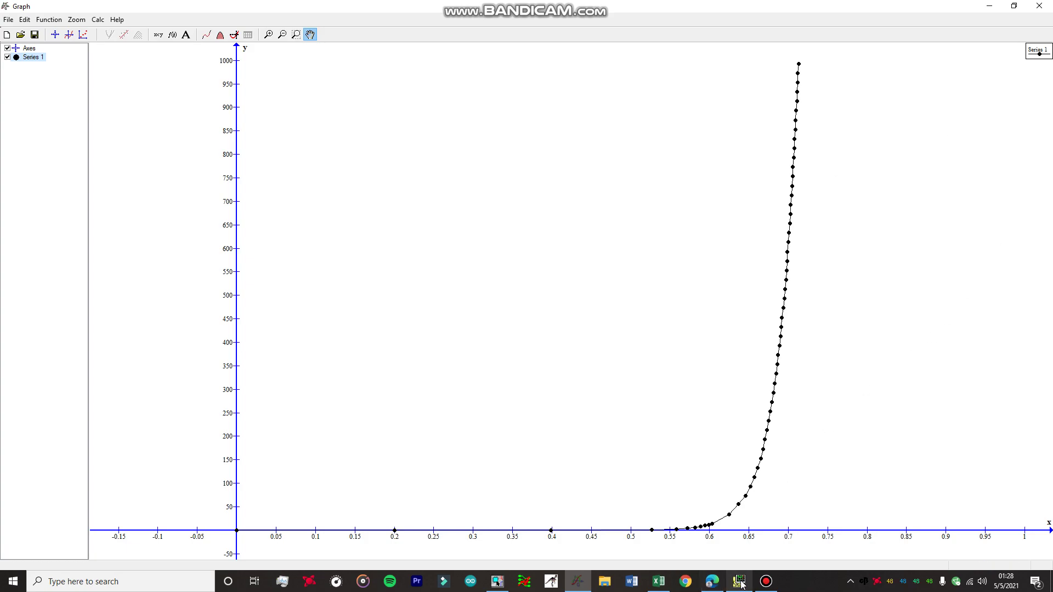
pyautogui.click(497, 581)
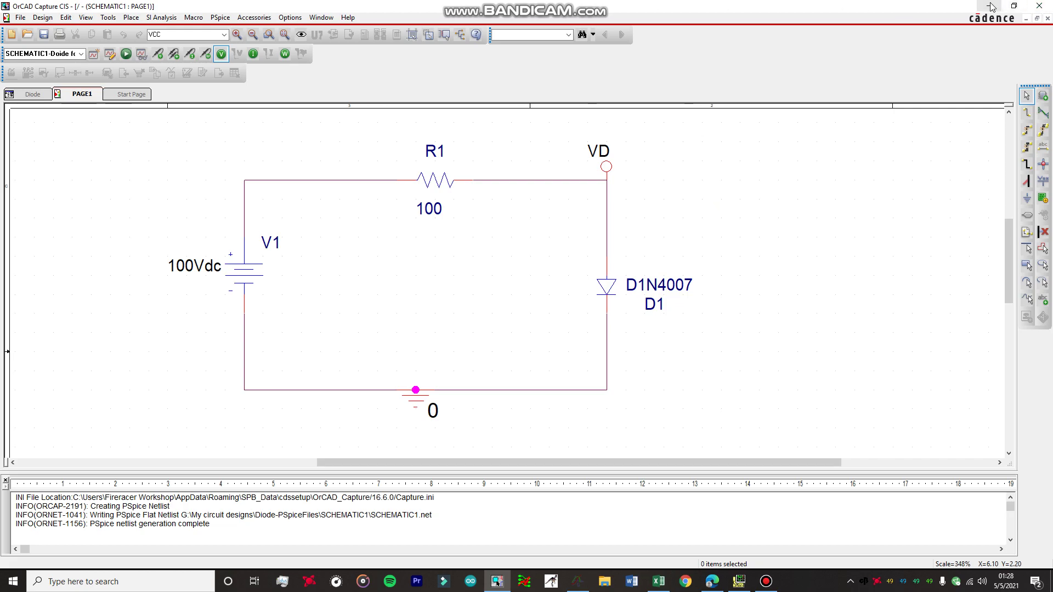
# - Switch among the PSpice I–V plot, Tinkercad circuit and OrCAD schematic, ending on the Graph curve
pyautogui.click(747, 584)
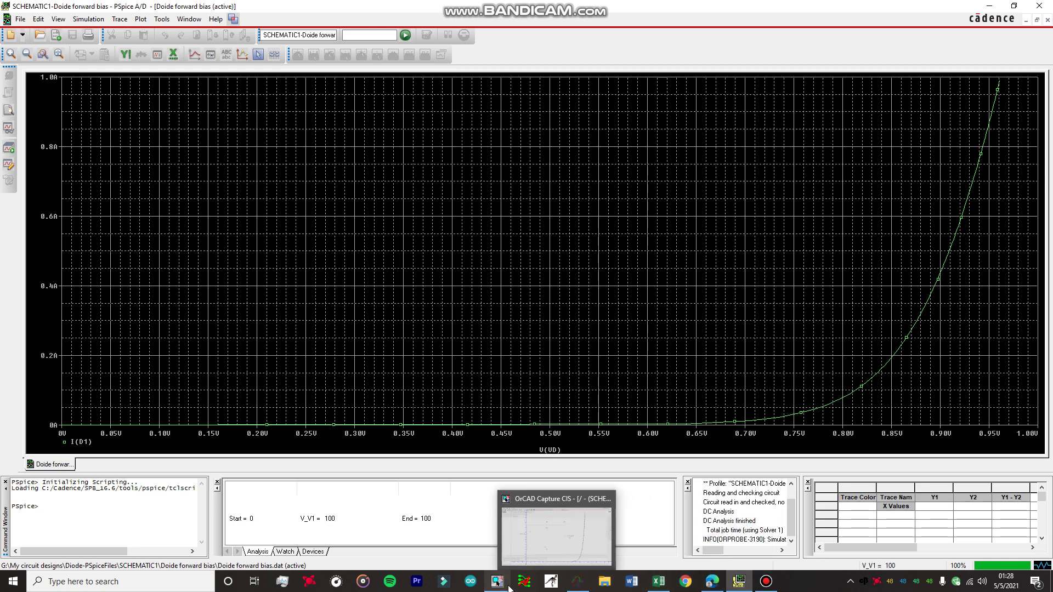
pyautogui.moveTo(577, 582)
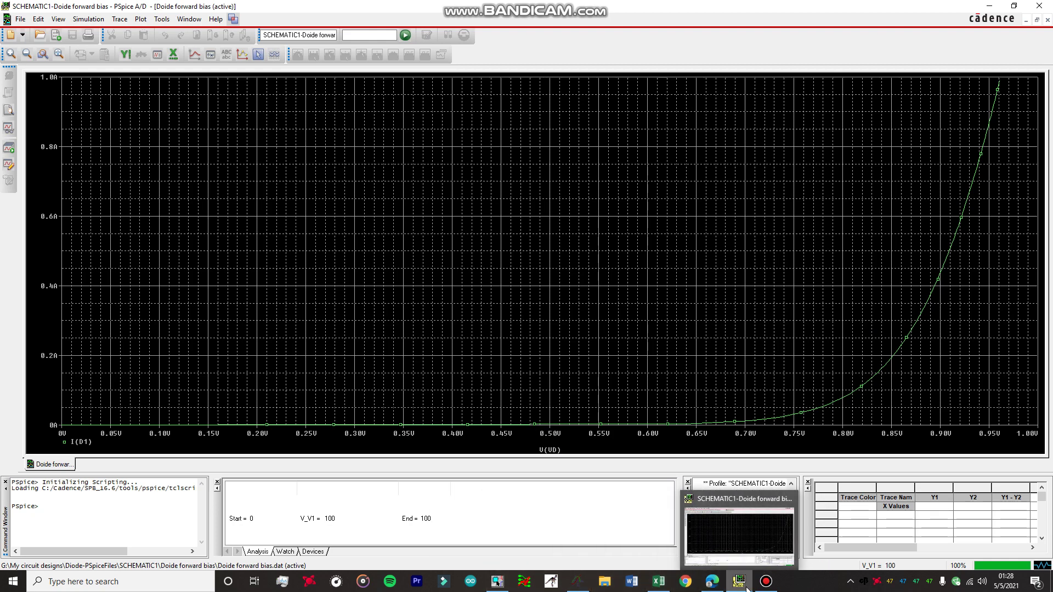
pyautogui.click(707, 577)
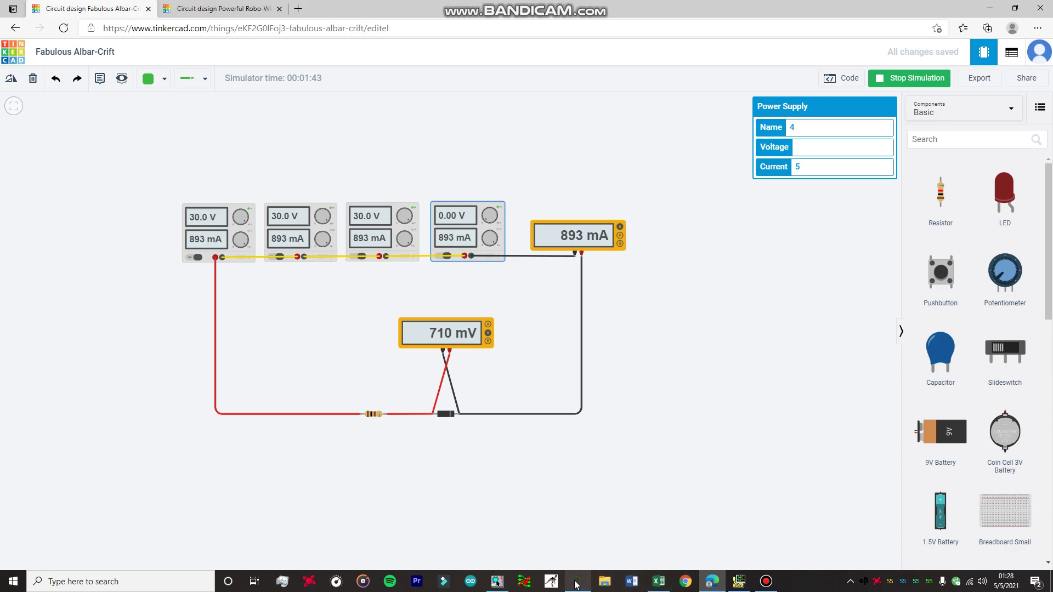
pyautogui.click(497, 582)
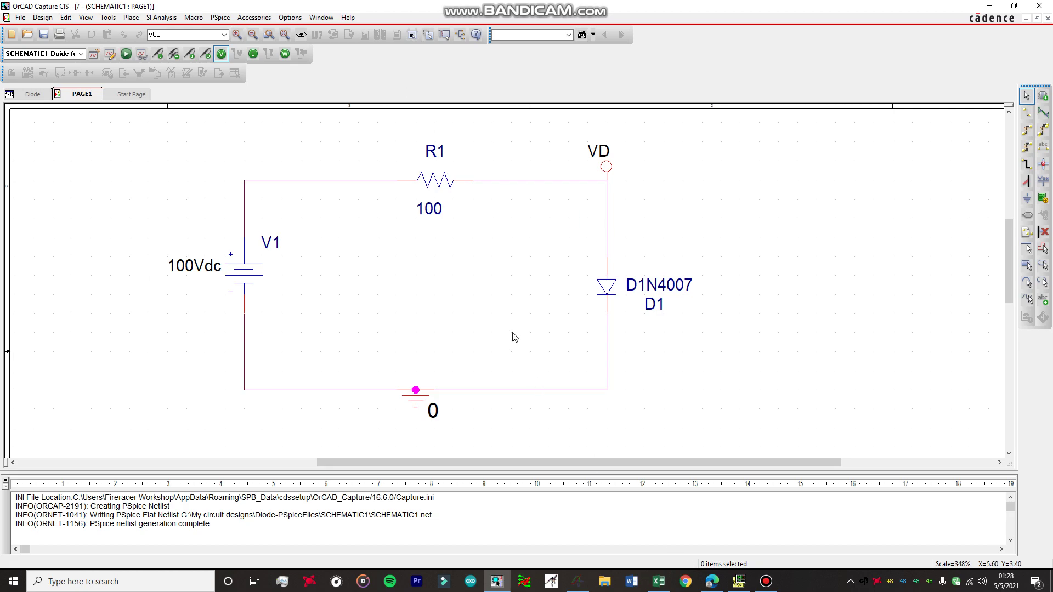
pyautogui.click(738, 581)
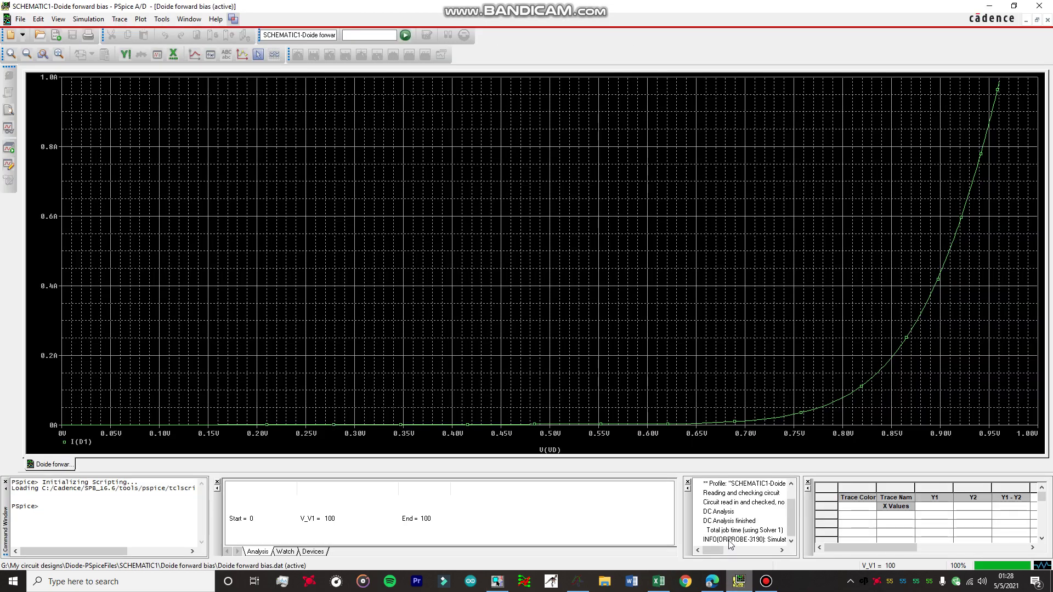
pyautogui.click(577, 584)
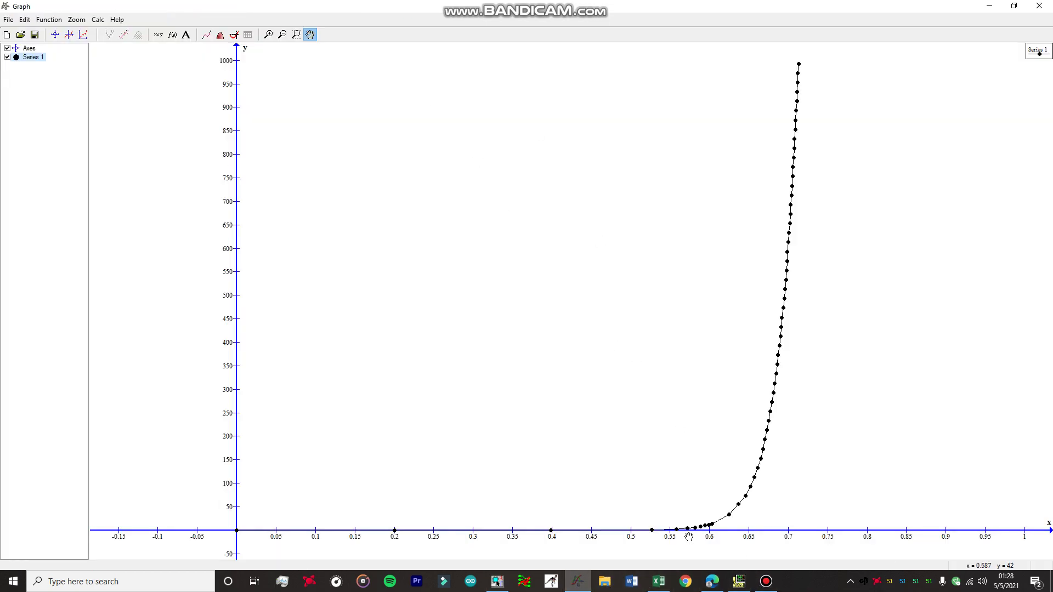
pyautogui.click(579, 583)
pyautogui.click(578, 582)
pyautogui.moveTo(537, 3)
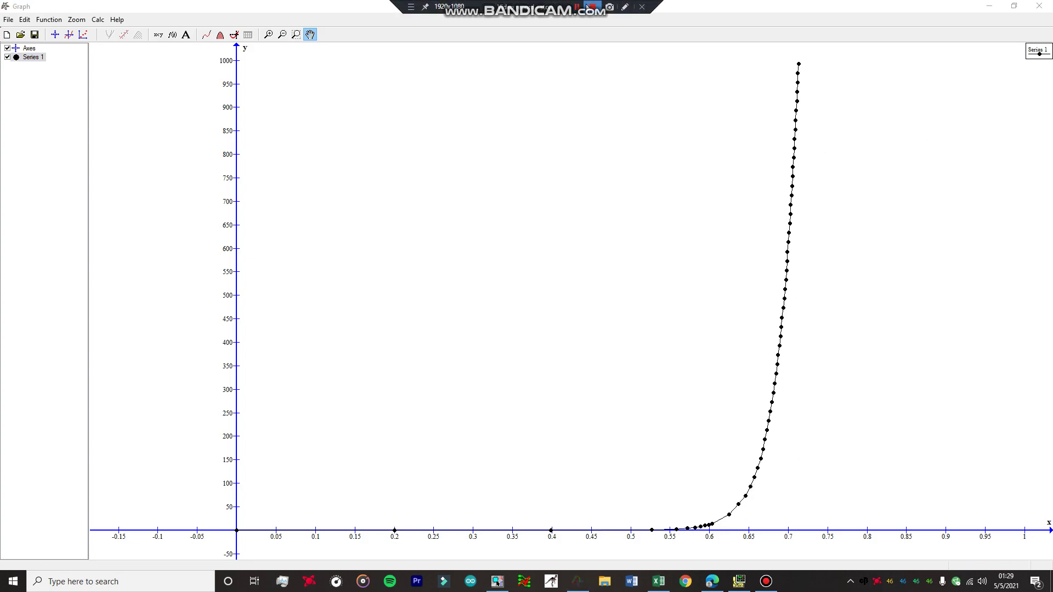